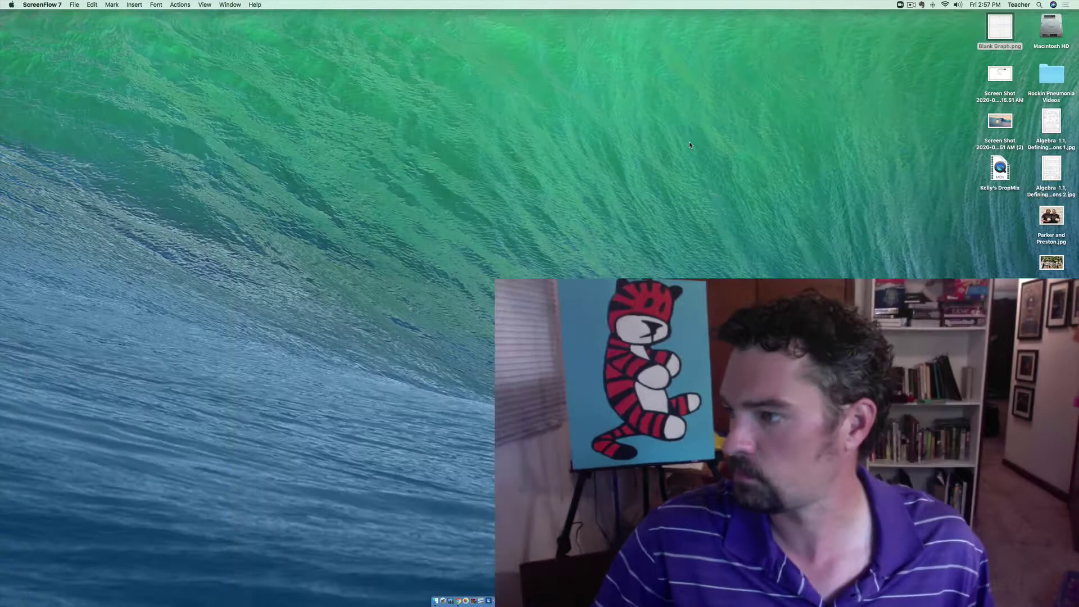
- Bring the Chrome window forward and maximize it to full screen
key("cmd+Tab")
left_click_drag(213, 57, 453, 57)
left_click(214, 59)
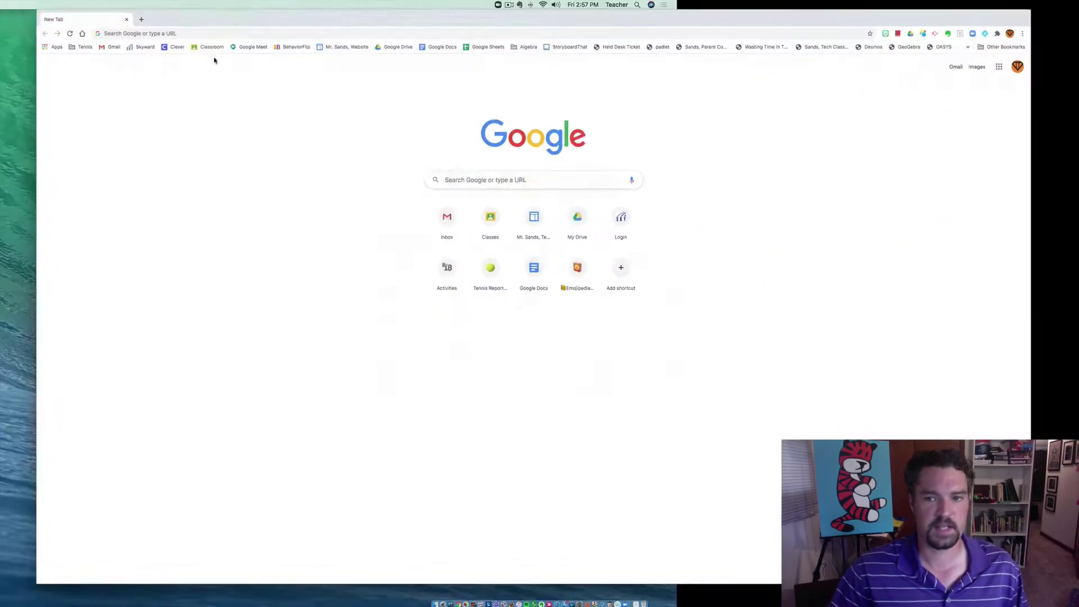
- Search 'google jamboard' and open the edu.google.com Jamboard page
left_click(319, 25)
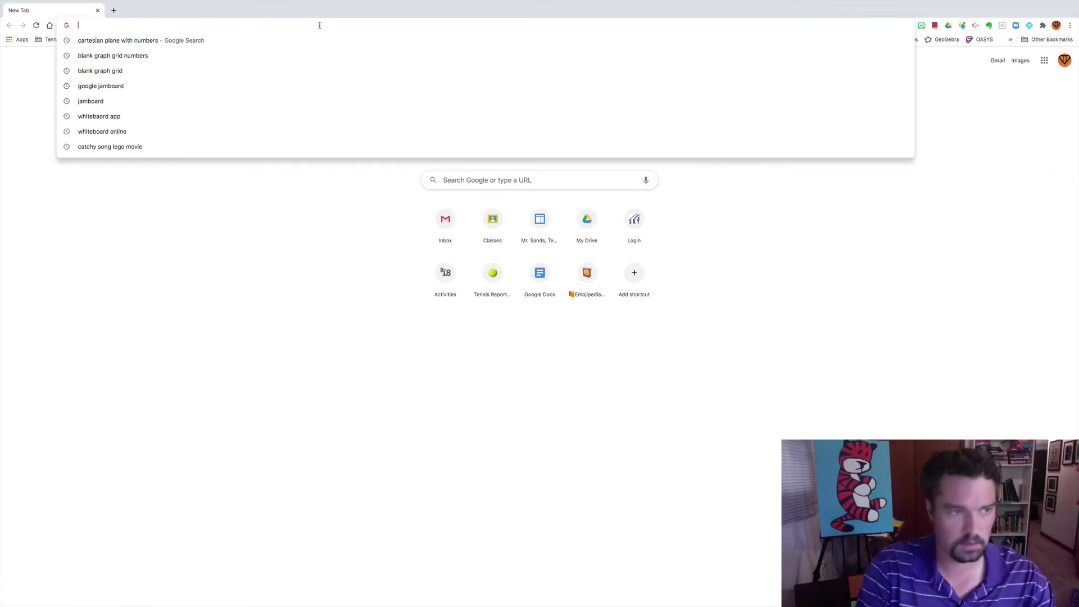
type("google jamboa")
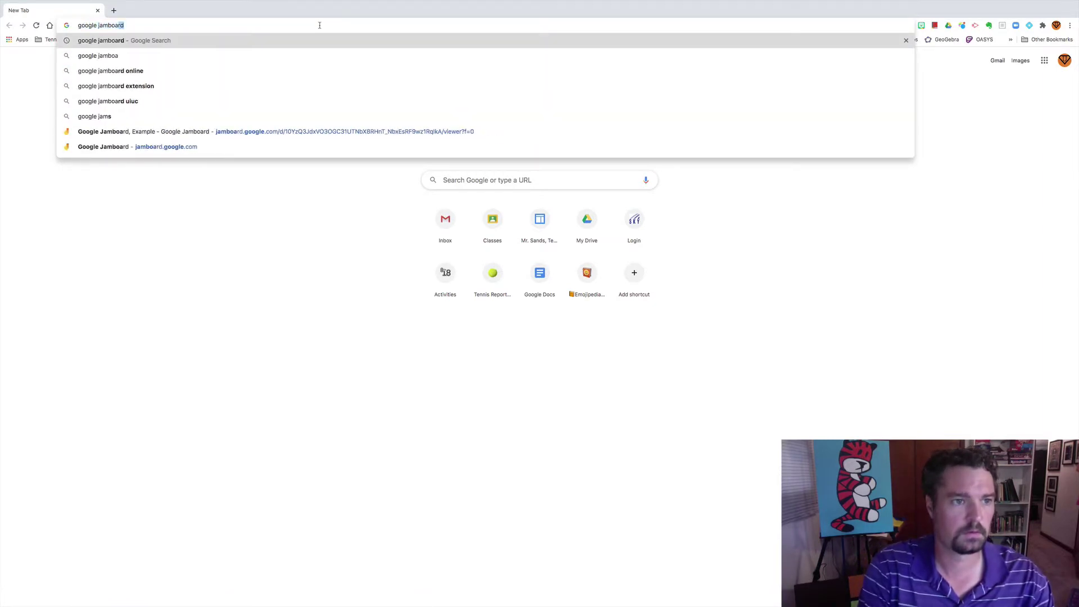
type("rd")
key("Return")
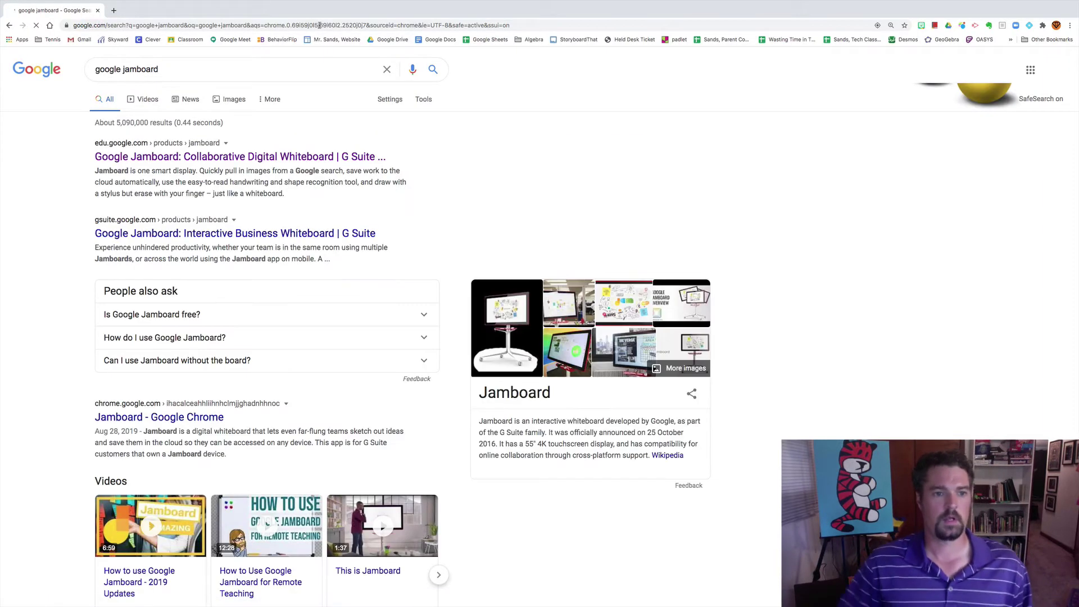
left_click(267, 157)
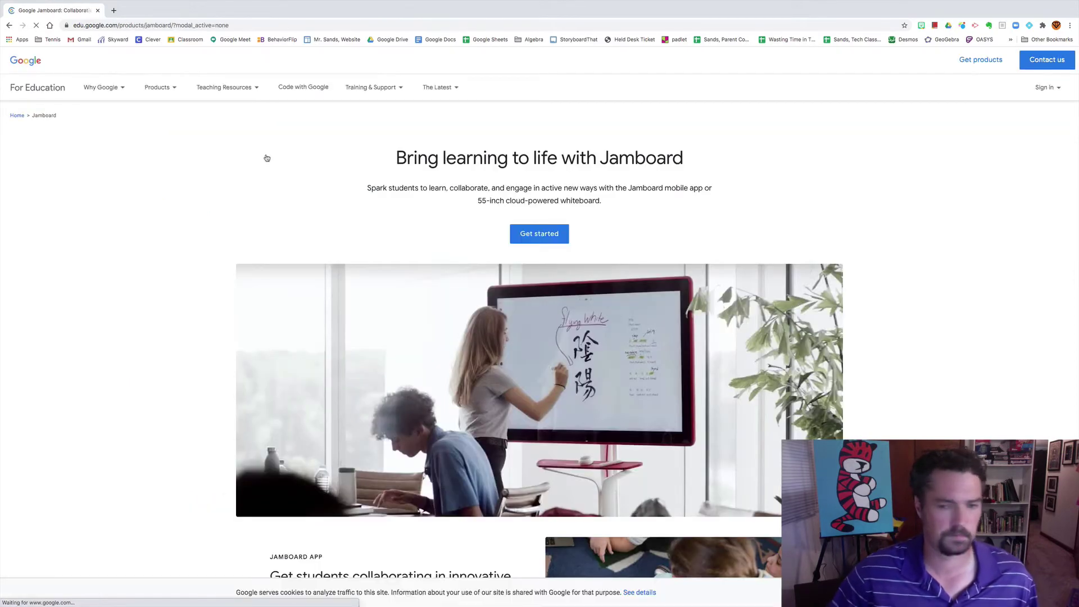
scroll(649, 364, "down", 10)
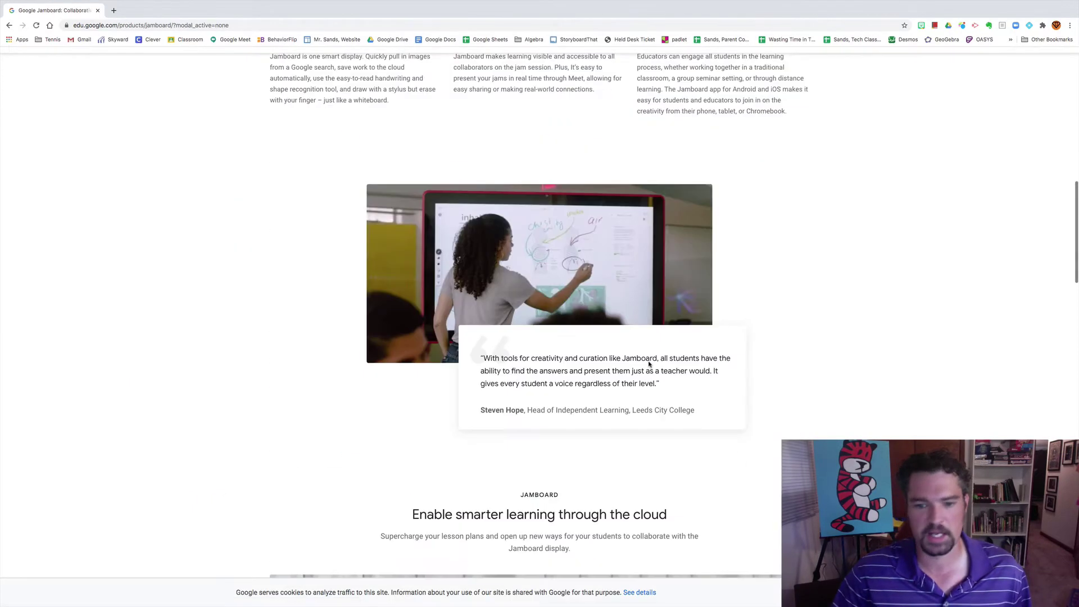
scroll(649, 364, "down", 15)
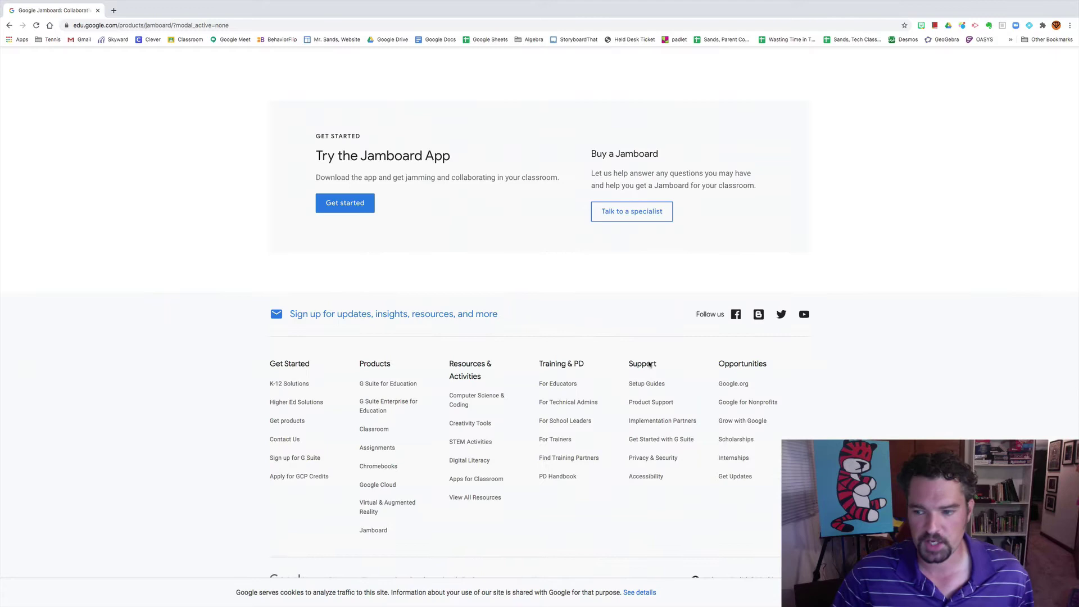
scroll(649, 365, "up", 20)
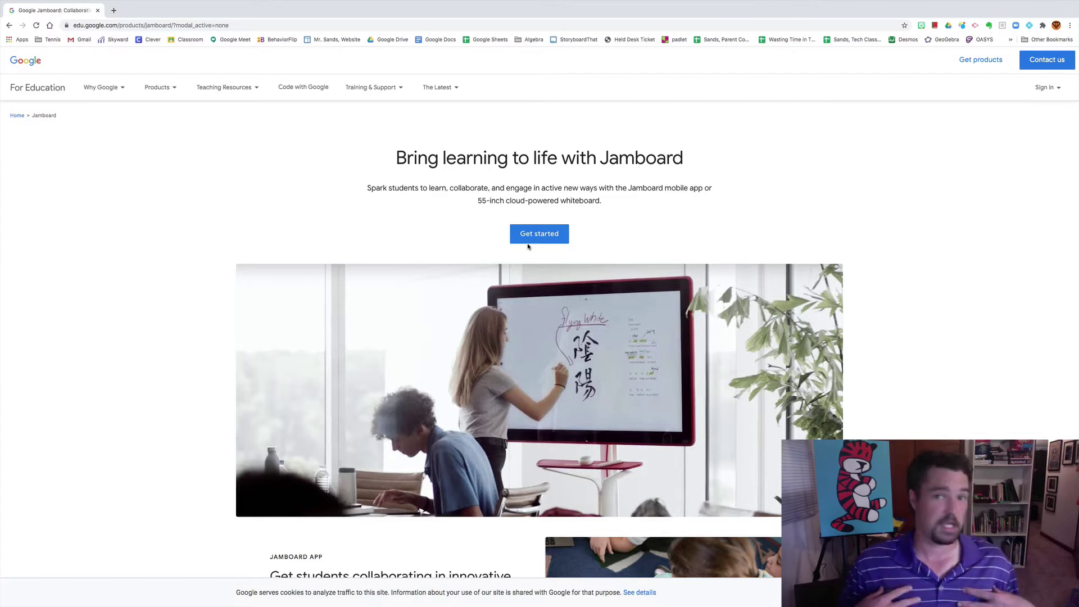
- Launch Jamboard via Get started and open the 'Google Jamboard, Example' jam from Recent Jams
left_click(524, 234)
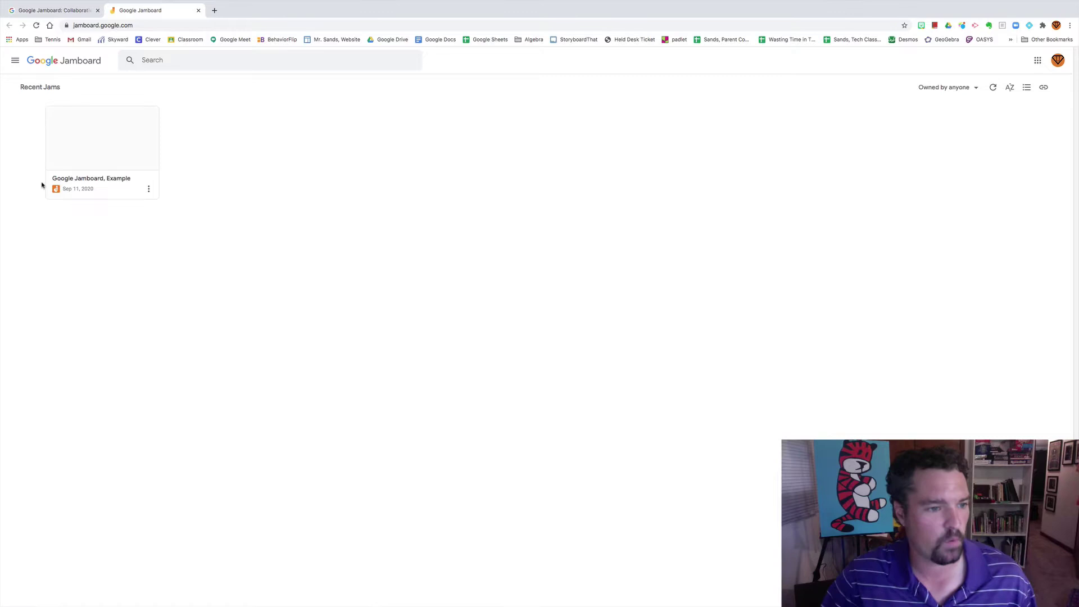
left_click(105, 155)
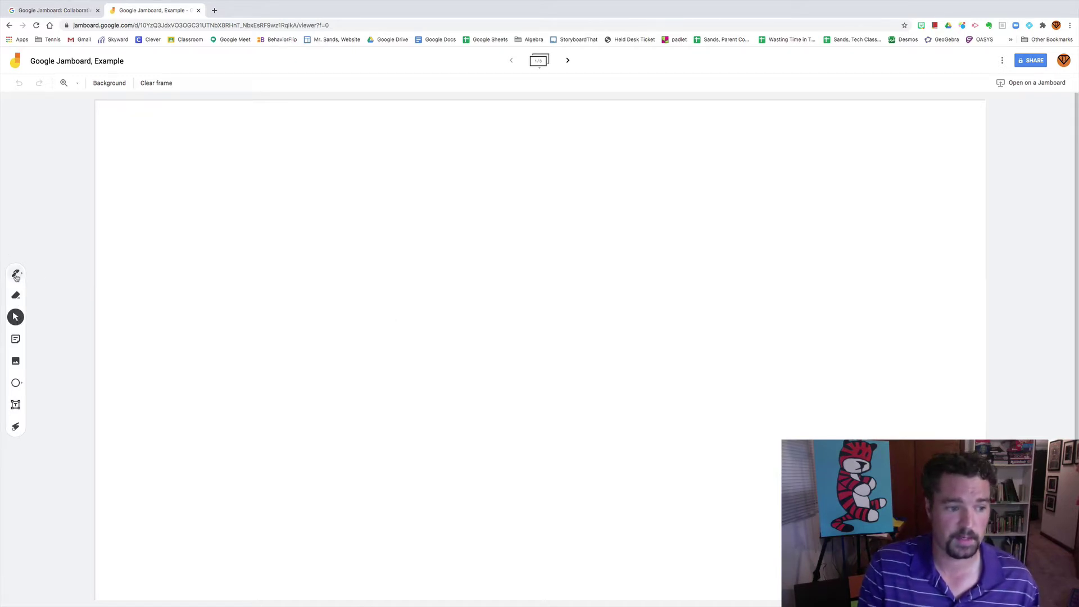
- Preview the marker, highlighter and brush pen styles, returning to the fine pen
left_click(16, 273)
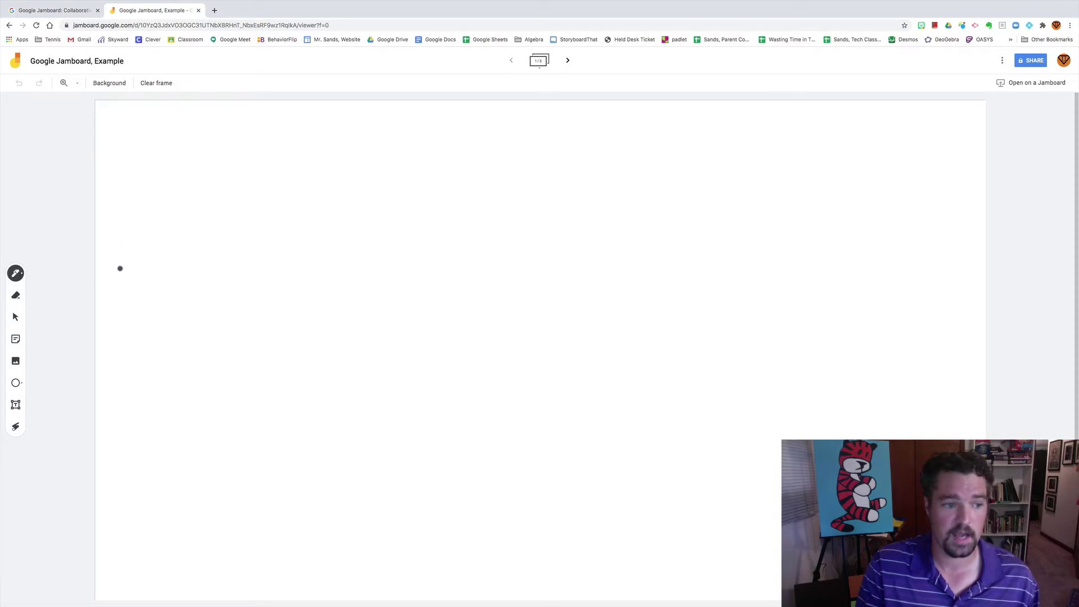
left_click(16, 273)
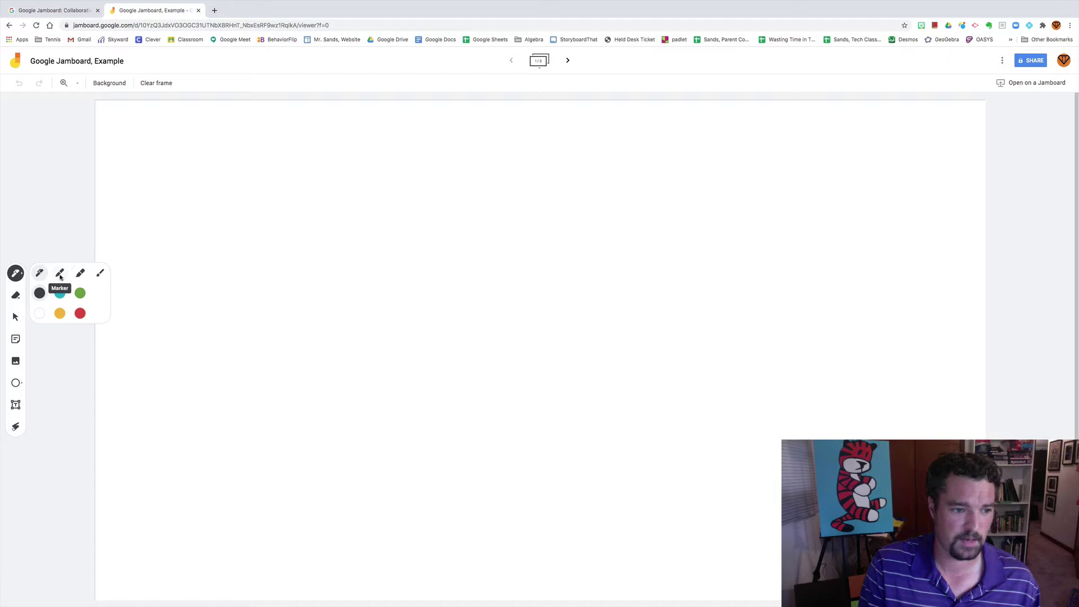
left_click(60, 274)
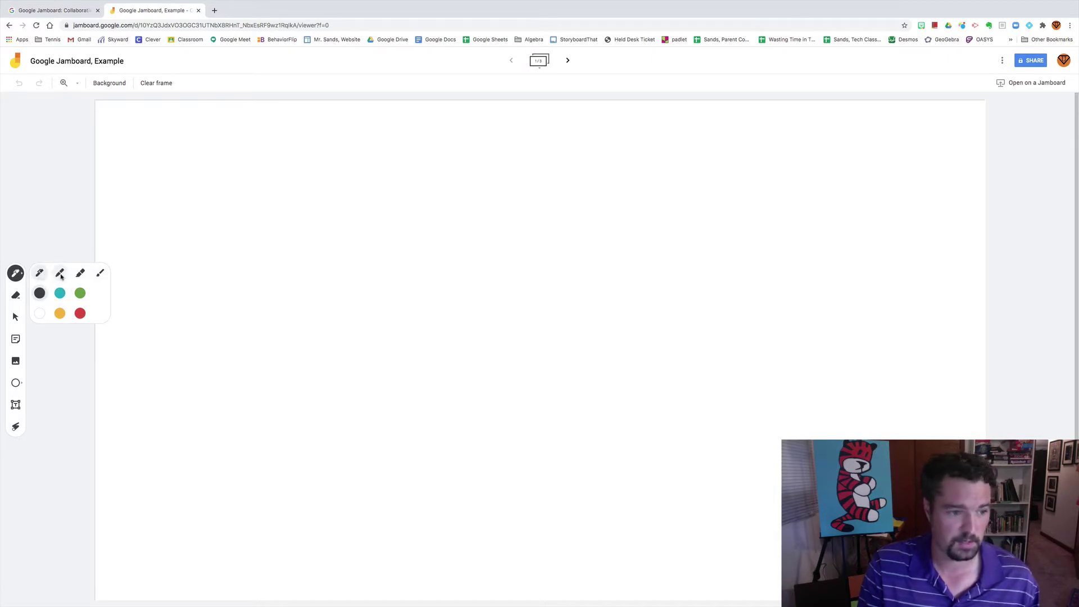
left_click(80, 273)
left_click(100, 273)
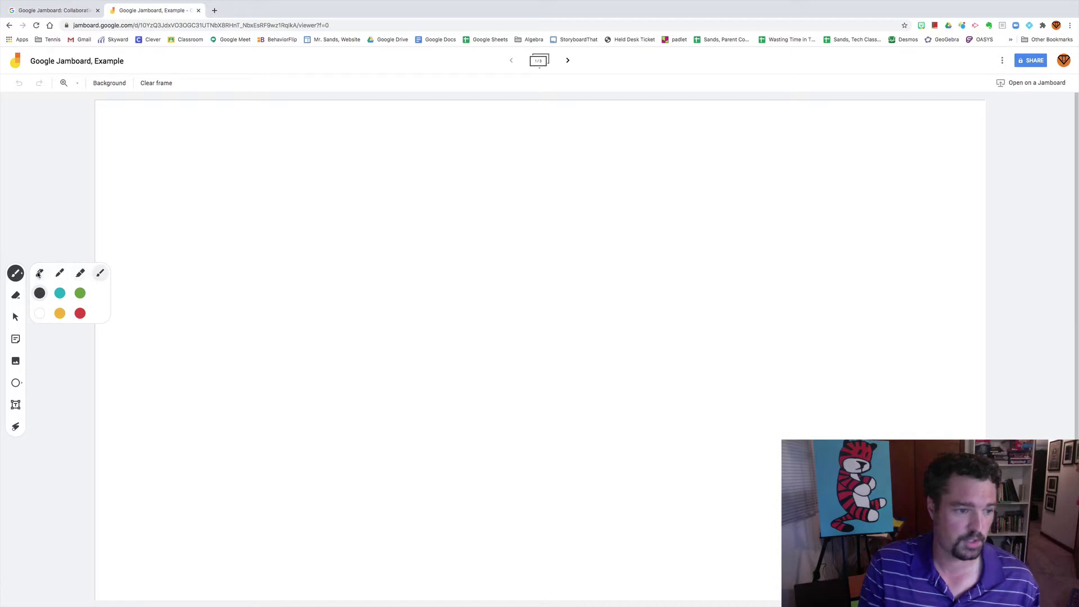
left_click(40, 273)
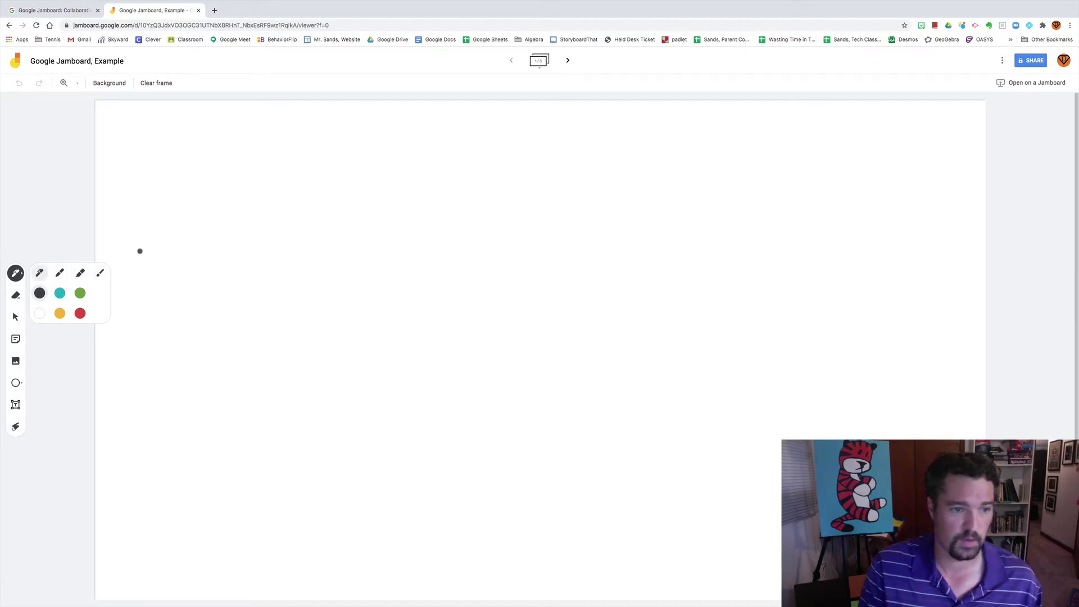
- Draw a thin black pen stroke and a teal marker stroke beside it
left_click_drag(166, 249, 241, 183)
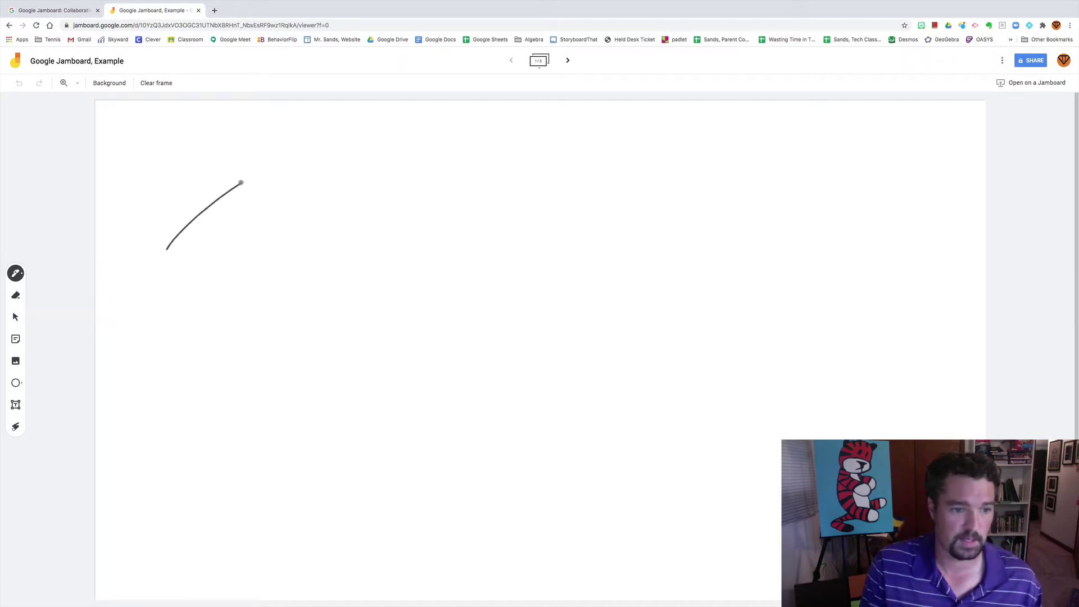
left_click(15, 273)
left_click(59, 274)
left_click(61, 294)
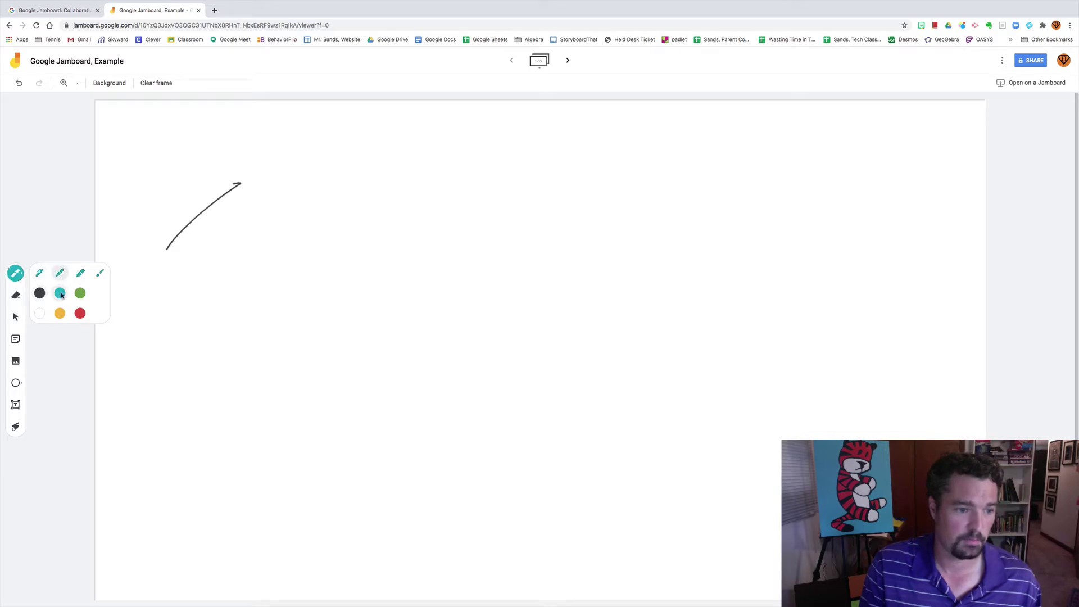
left_click_drag(227, 259, 292, 179)
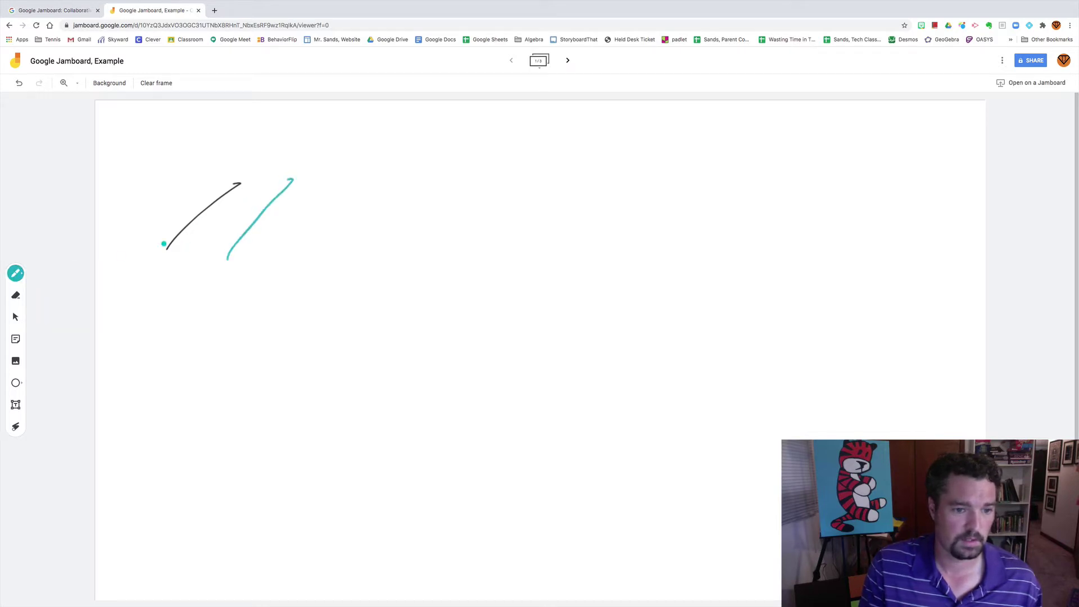
- Add a yellow highlighter stroke and a wide red brush stroke to the right
left_click(15, 273)
left_click(79, 278)
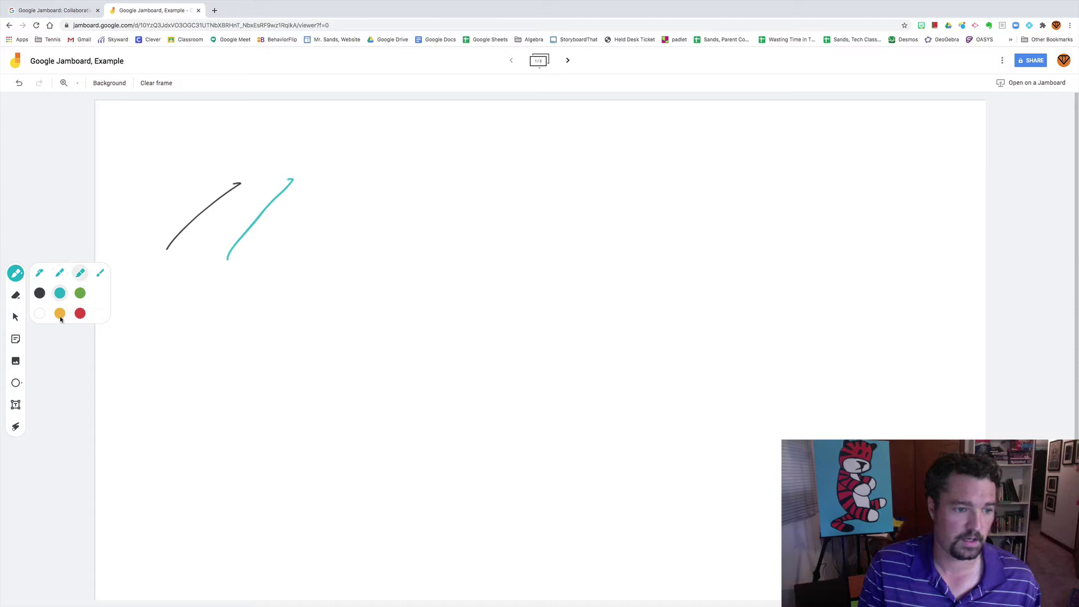
left_click(59, 313)
left_click_drag(279, 264, 349, 176)
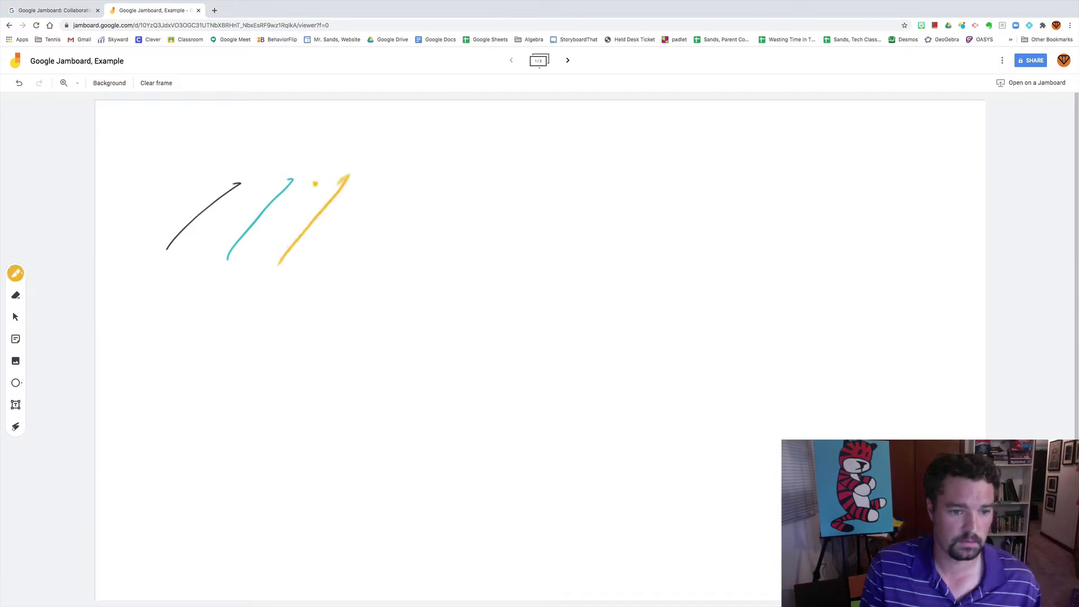
left_click(21, 280)
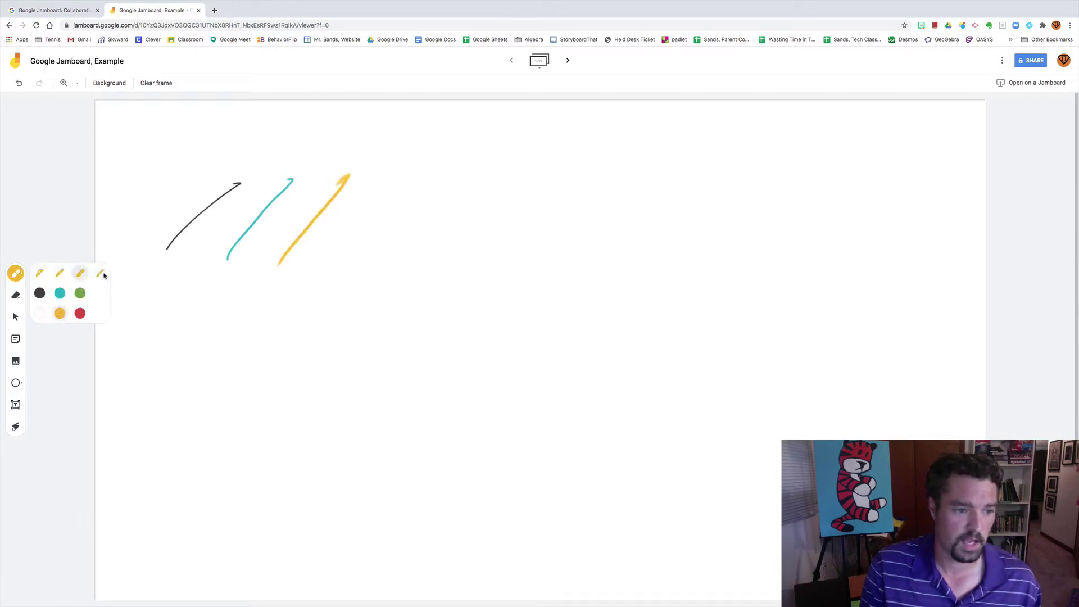
left_click(101, 273)
left_click(80, 313)
left_click_drag(347, 274, 423, 169)
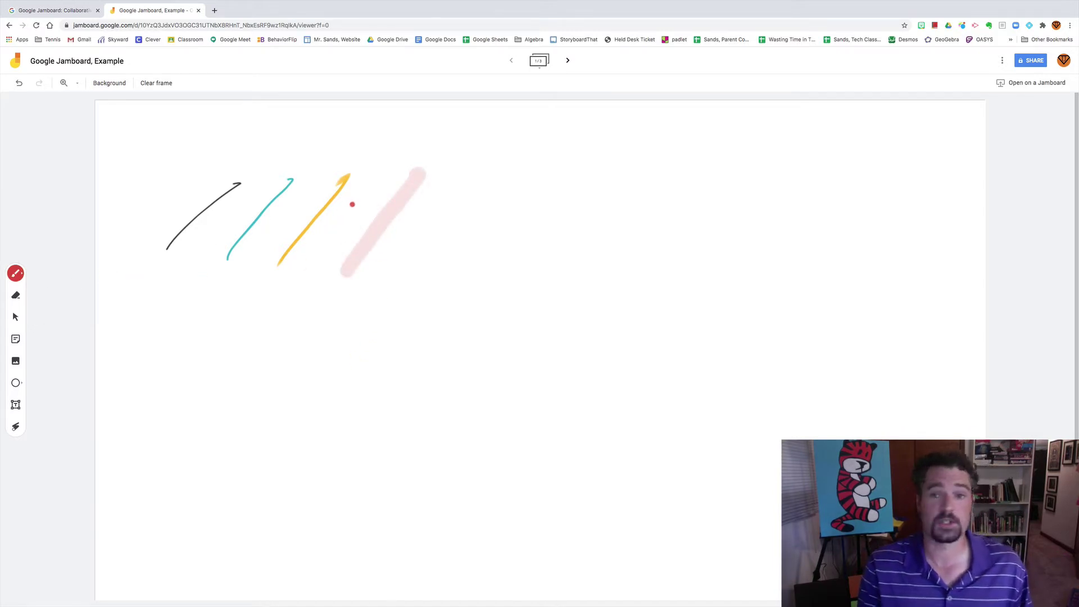
- Clear all strokes from the frame and try the dotted, lined and grid backgrounds
left_click(166, 84)
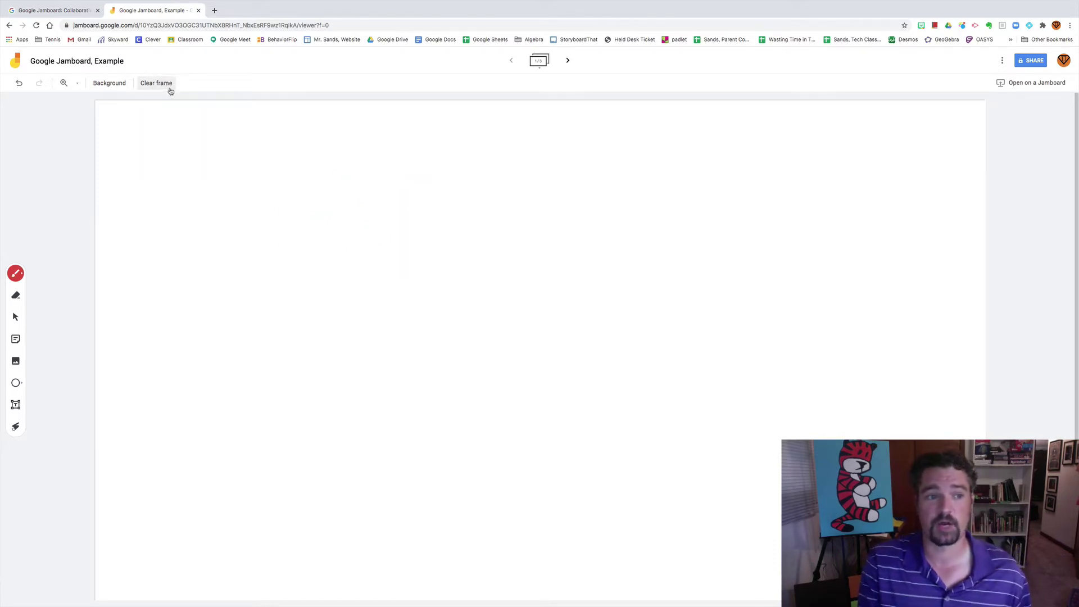
left_click(116, 86)
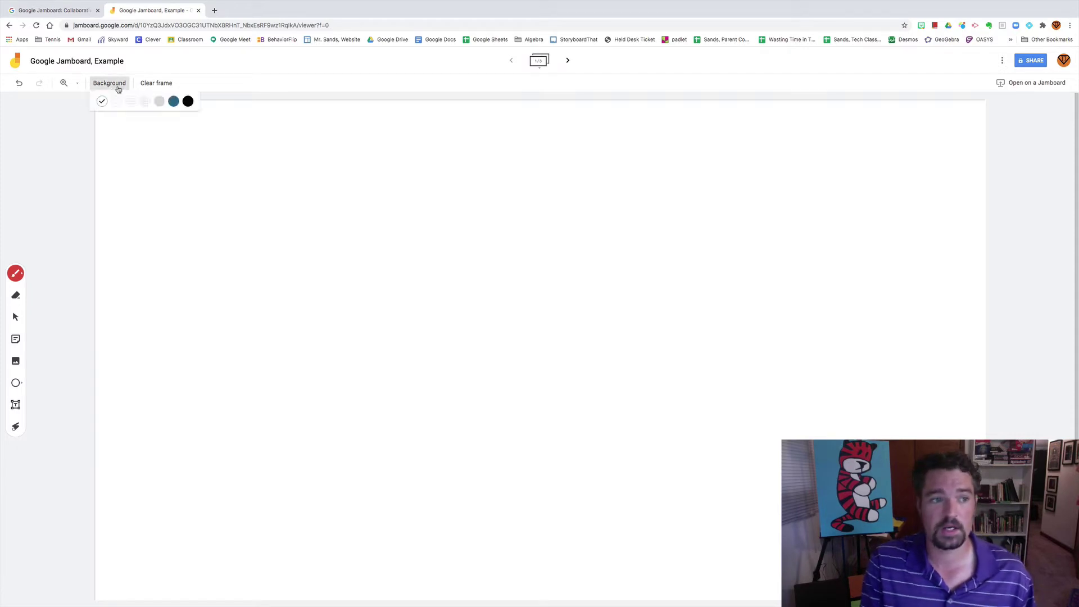
left_click(117, 103)
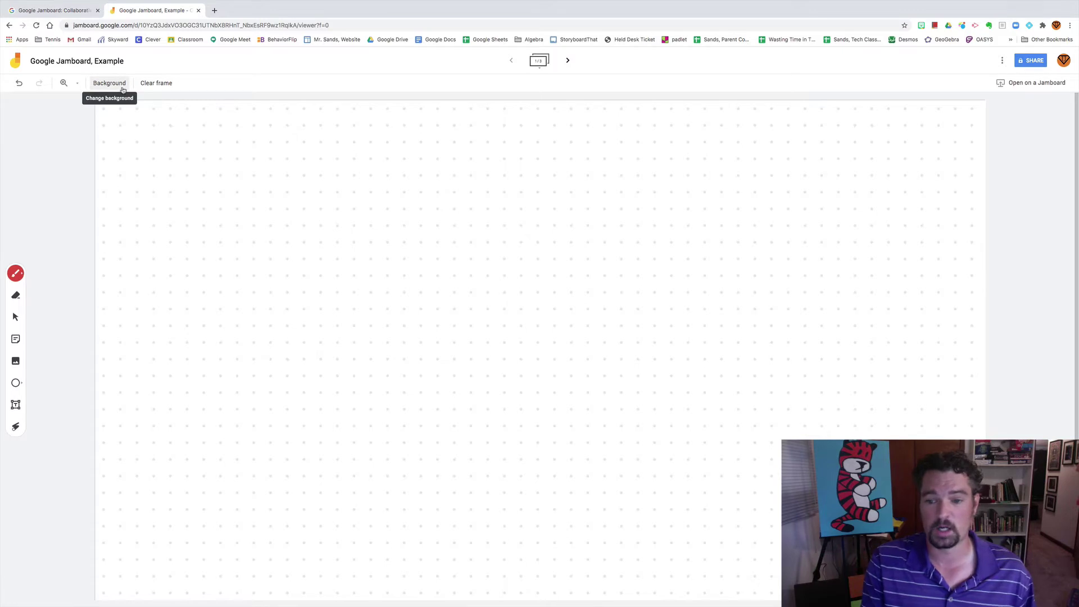
left_click(120, 89)
left_click(131, 102)
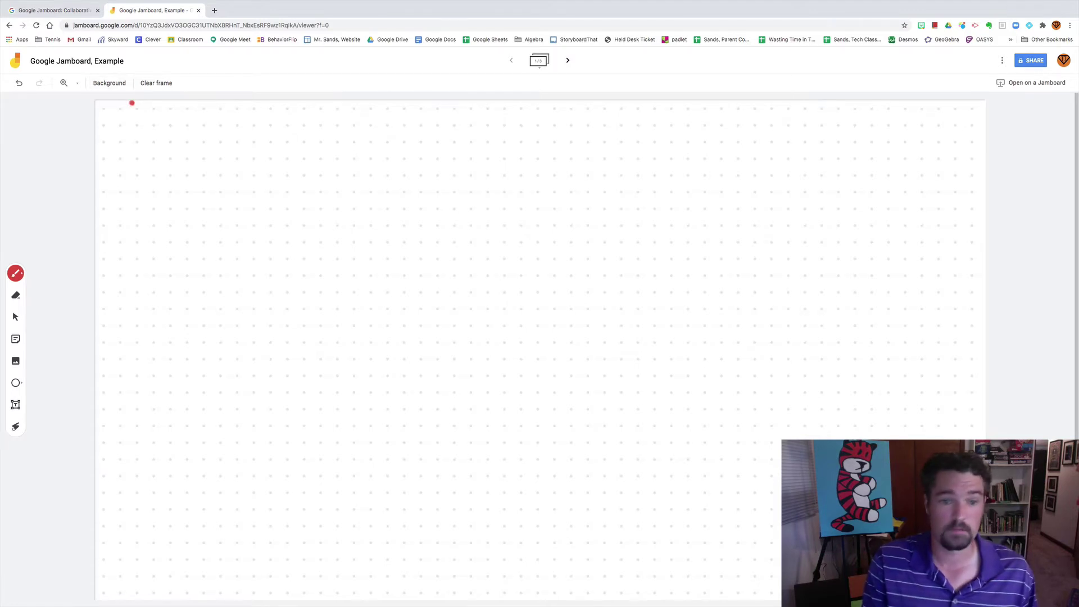
left_click(111, 86)
left_click(144, 102)
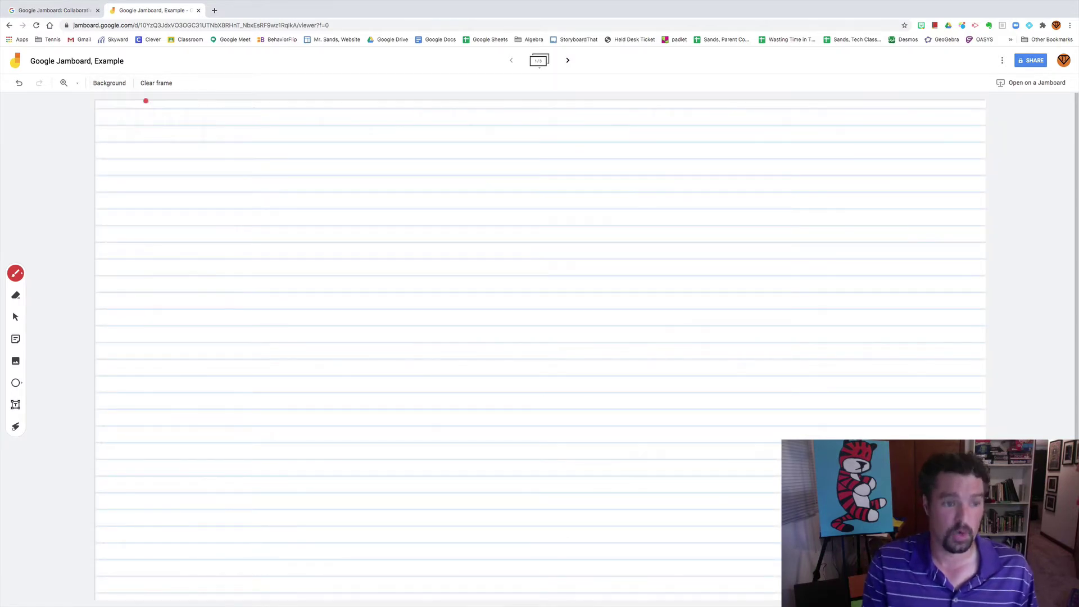
- Try the grey and blue backgrounds, then settle on the white dotted background
left_click(115, 83)
left_click(160, 102)
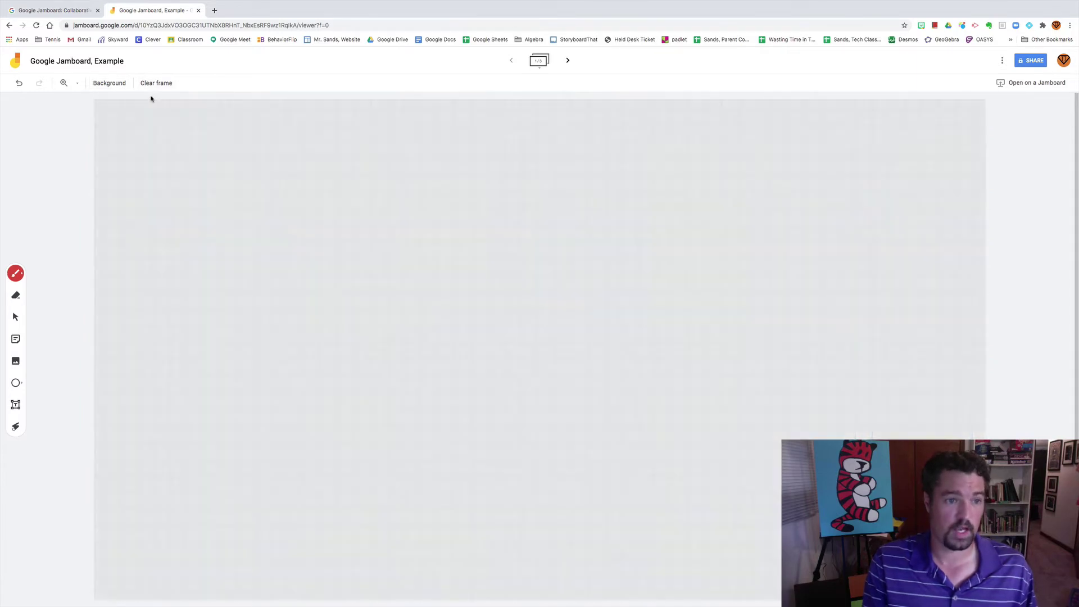
left_click(116, 85)
left_click(174, 105)
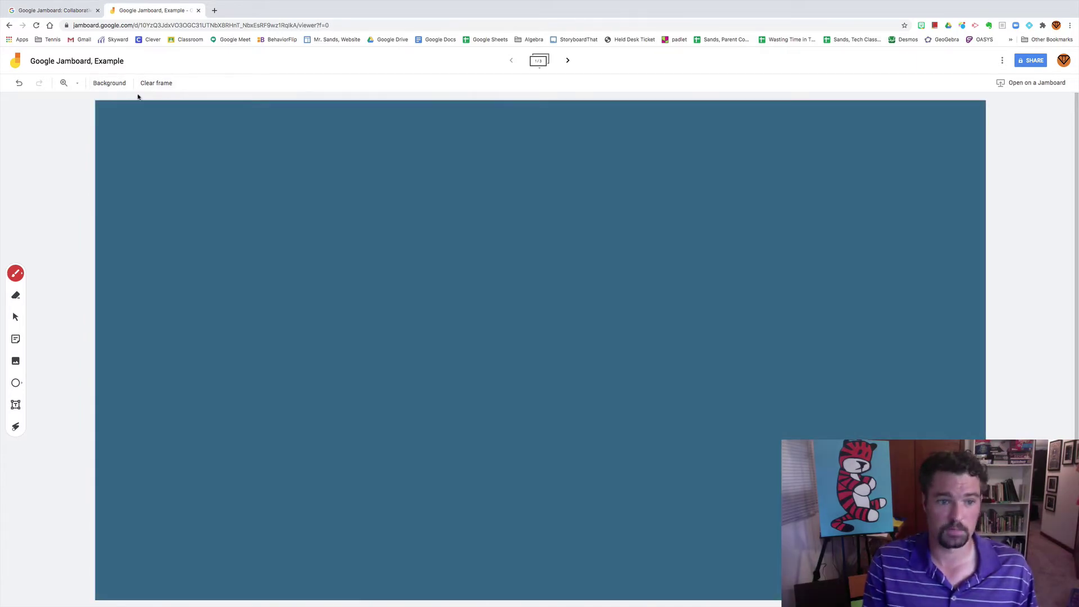
left_click(110, 84)
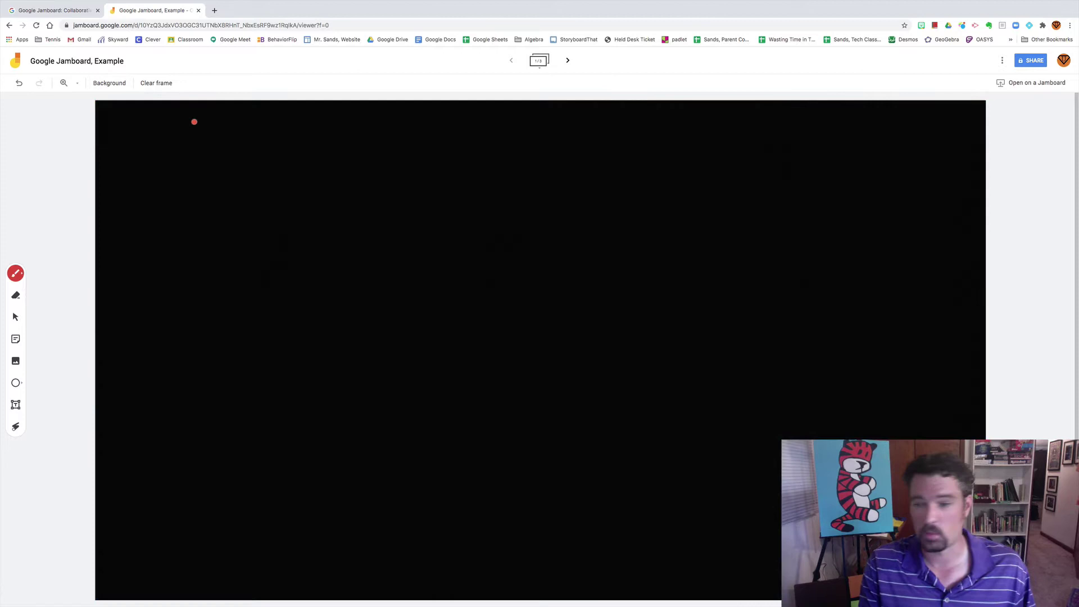
left_click(109, 83)
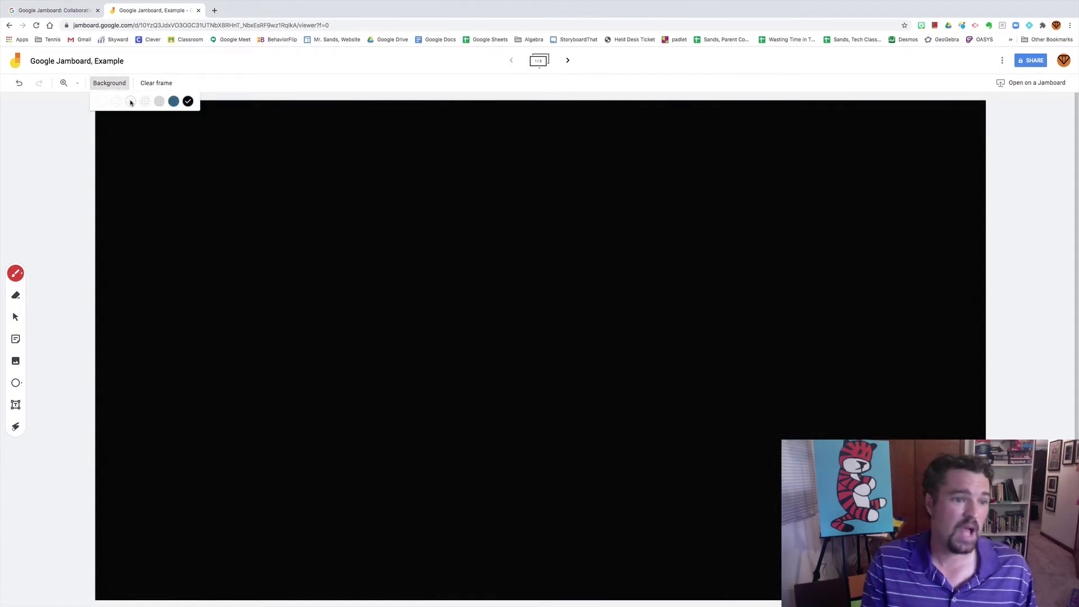
left_click(118, 105)
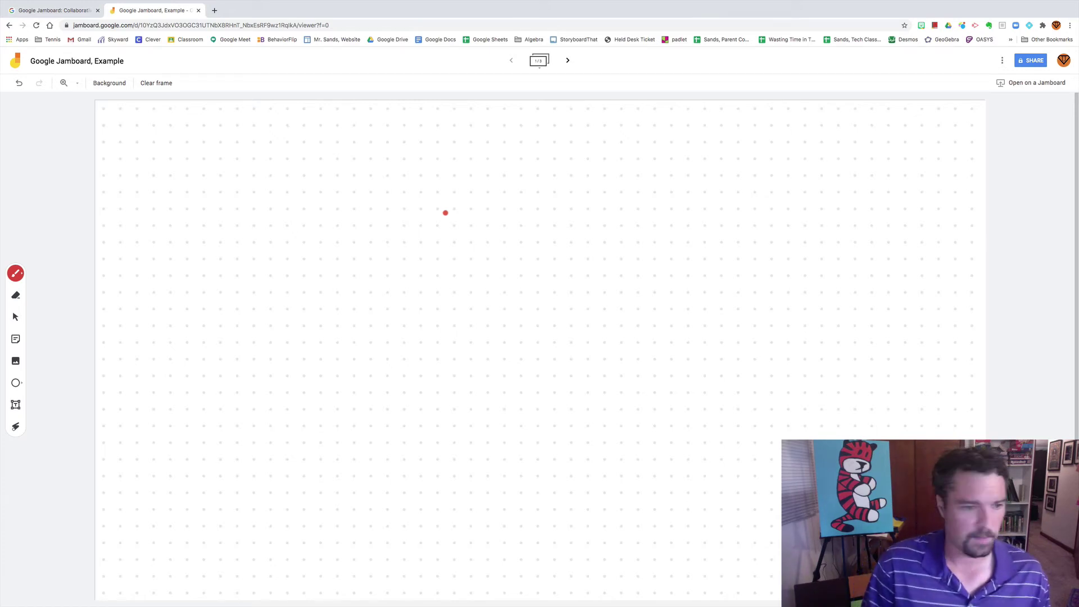
- Switch to a black marker and handwrite 'Hello' at the top of the frame
left_click(15, 273)
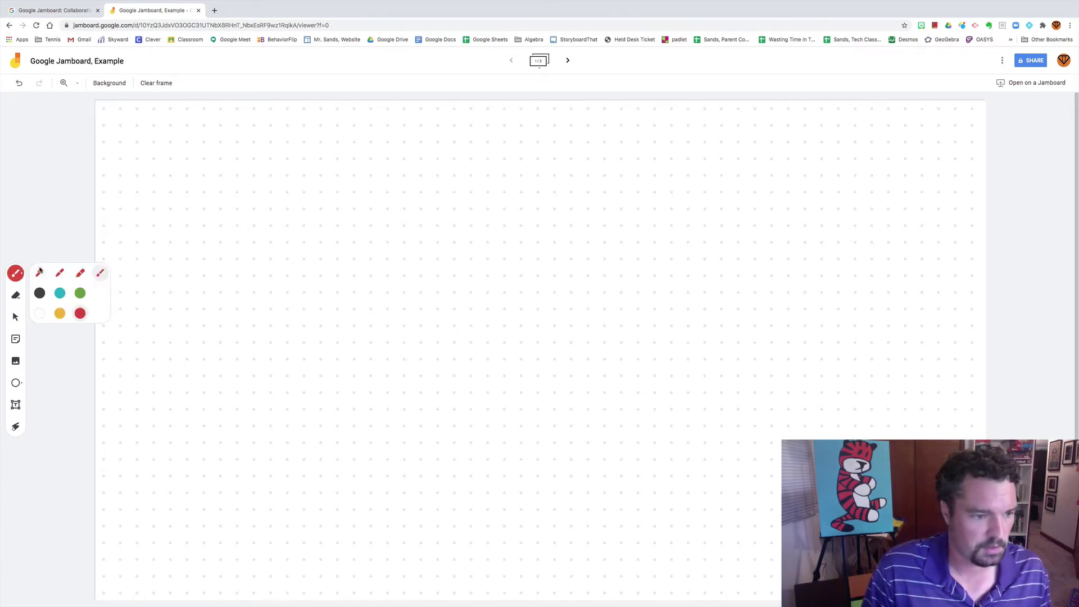
left_click(39, 293)
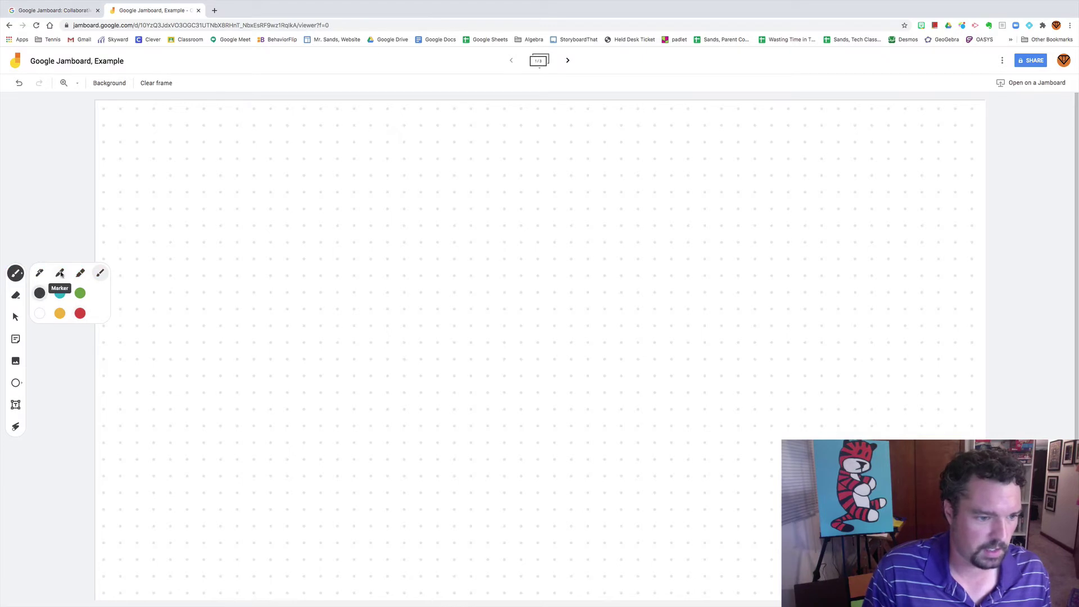
left_click(59, 272)
mouse_move(136, 129)
left_mouse_down()
mouse_move(143, 191)
mouse_move(172, 195)
mouse_move(174, 162)
mouse_move(209, 162)
mouse_move(220, 181)
left_mouse_up()
mouse_move(233, 122)
left_mouse_down()
mouse_move(243, 184)
mouse_move(307, 182)
mouse_move(316, 167)
left_mouse_up()
- Handwrite 'My name is Mr.' with the teacher's surname, then underline the whole greeting
mouse_move(395, 137)
left_mouse_down()
mouse_move(392, 188)
mouse_move(451, 181)
left_mouse_up()
mouse_move(457, 167)
left_mouse_down()
mouse_move(450, 203)
mouse_move(522, 150)
mouse_move(561, 179)
mouse_move(598, 167)
mouse_move(624, 178)
left_mouse_up()
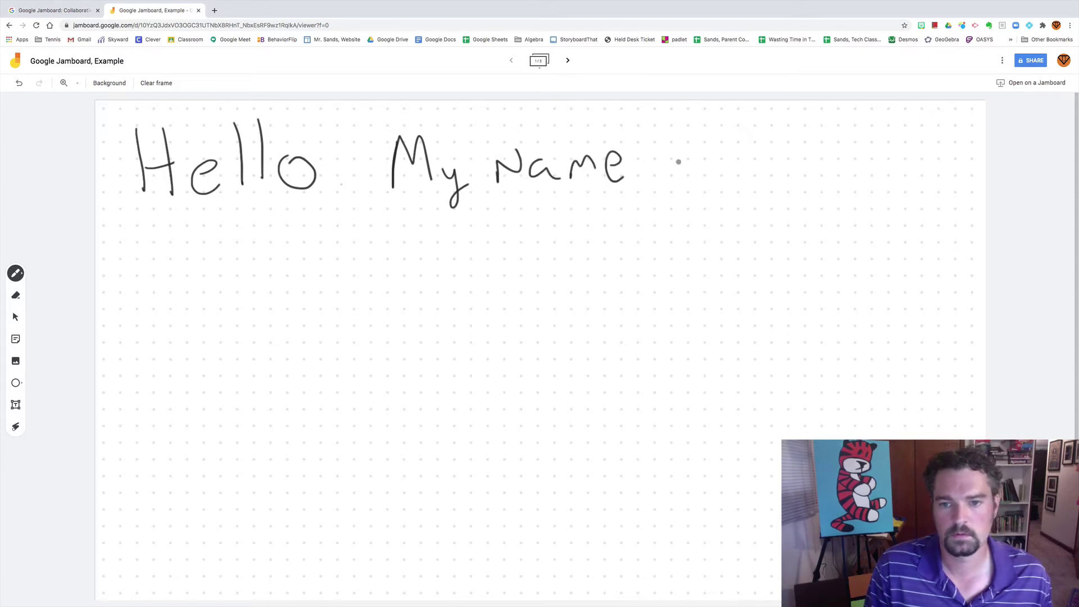
left_click(678, 136)
mouse_move(679, 156)
left_mouse_down()
mouse_move(680, 174)
mouse_move(698, 175)
mouse_move(812, 160)
left_mouse_up()
left_click(817, 172)
mouse_move(866, 138)
left_mouse_down()
mouse_move(844, 172)
mouse_move(918, 174)
left_mouse_up()
left_click_drag(941, 136, 939, 175)
mouse_move(936, 163)
left_mouse_down()
mouse_move(968, 167)
mouse_move(955, 177)
left_mouse_up()
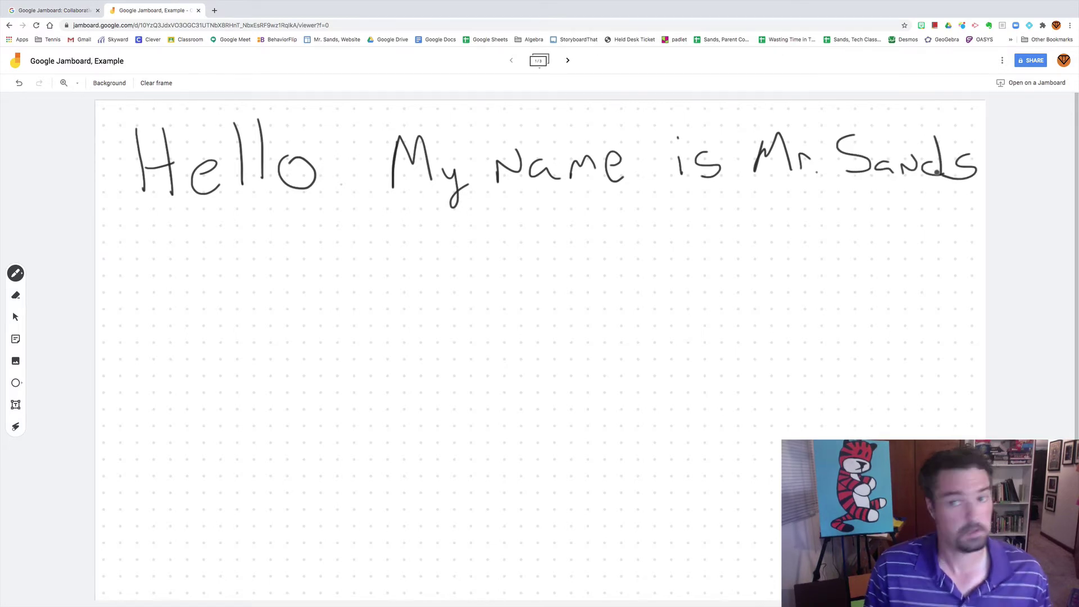
left_click_drag(134, 206, 971, 189)
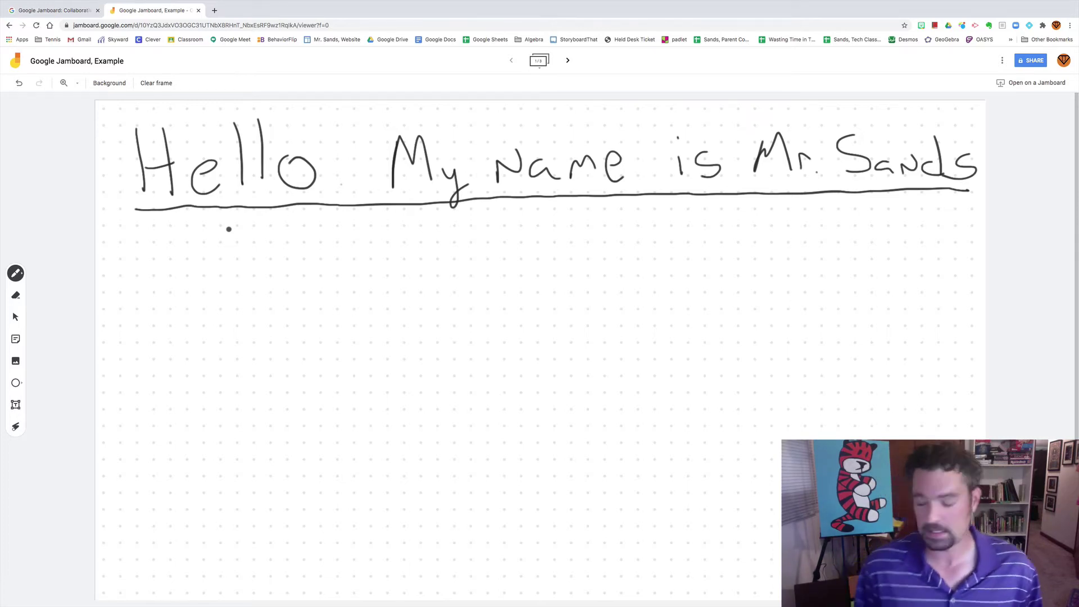
- Clear the greeting from the frame and begin handwriting 'Graph f(x)'
left_click(165, 89)
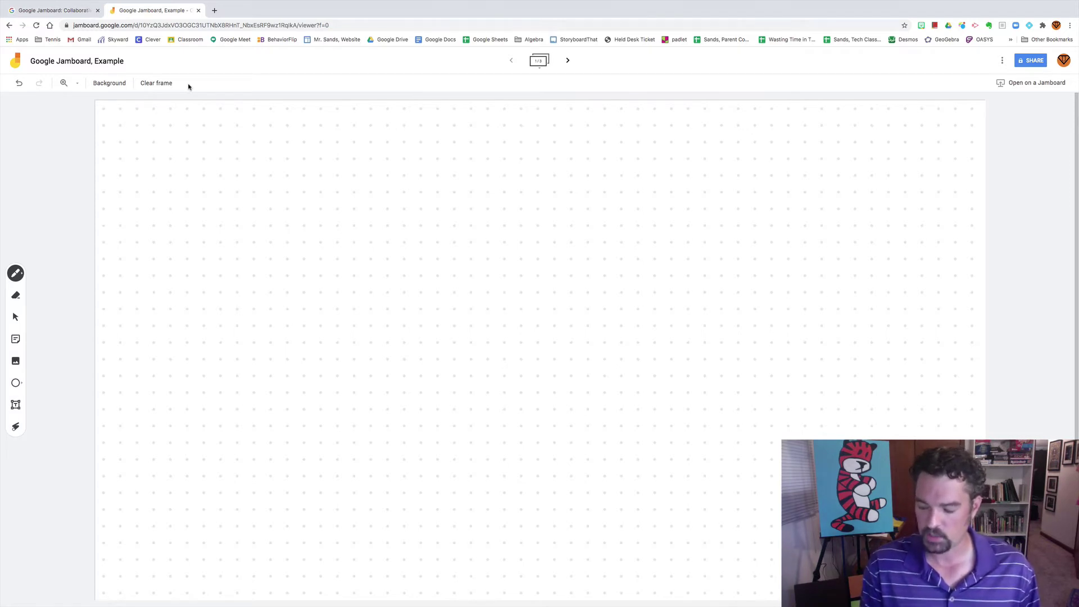
mouse_move(145, 134)
left_mouse_down()
mouse_move(149, 185)
mouse_move(138, 184)
mouse_move(202, 169)
mouse_move(233, 188)
mouse_move(258, 164)
mouse_move(250, 179)
left_mouse_up()
left_click_drag(272, 137, 299, 174)
left_click_drag(401, 135, 392, 176)
mouse_move(380, 163)
left_mouse_down()
mouse_move(406, 157)
mouse_move(432, 178)
mouse_move(455, 175)
left_mouse_up()
- Complete the equation by writing '= x² − 7' after f(x)
left_click_drag(454, 159, 441, 176)
mouse_move(463, 133)
left_mouse_down()
mouse_move(468, 179)
mouse_move(516, 148)
mouse_move(511, 162)
mouse_move(572, 175)
left_mouse_up()
left_click_drag(571, 159, 548, 181)
left_click_drag(579, 142, 601, 156)
left_click_drag(616, 155, 637, 155)
mouse_move(640, 136)
left_mouse_down()
mouse_move(671, 137)
mouse_move(654, 175)
left_mouse_up()
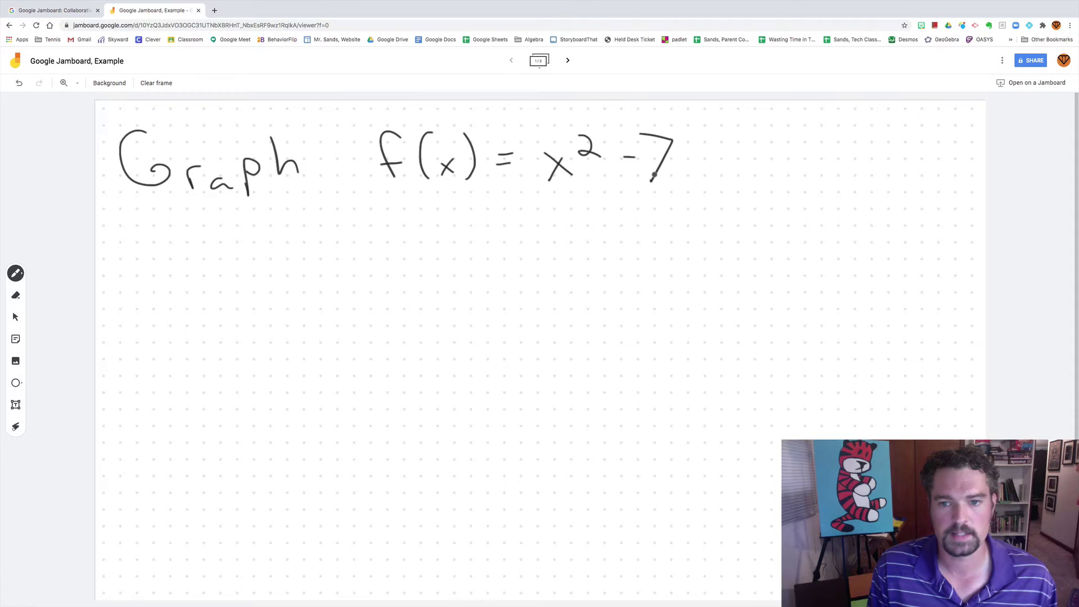
- Insert Blank Graph.png from the Desktop onto the frame below the equation
left_click(16, 363)
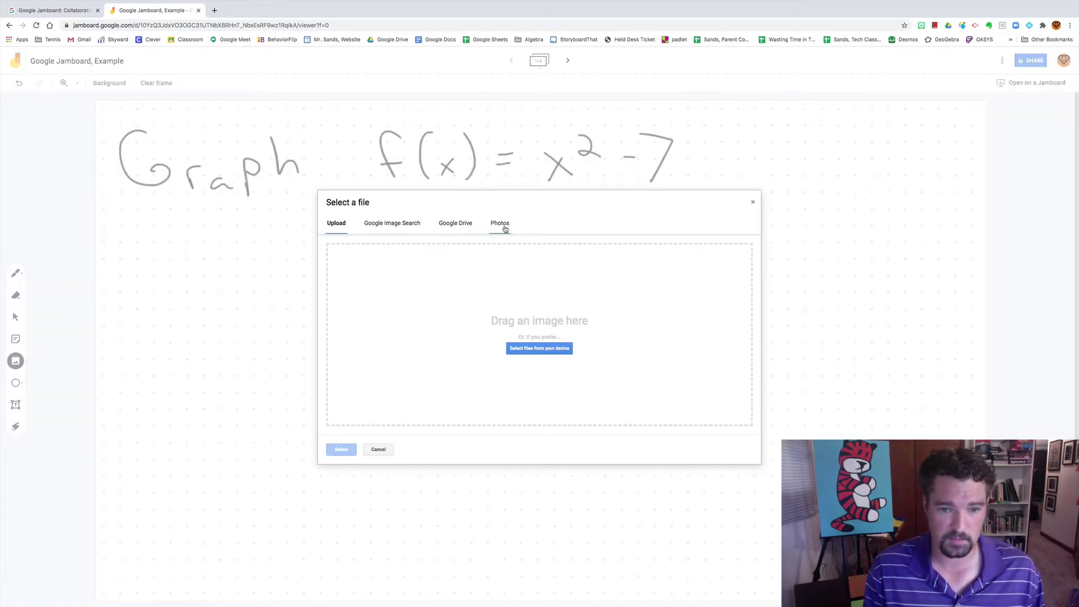
left_click(547, 350)
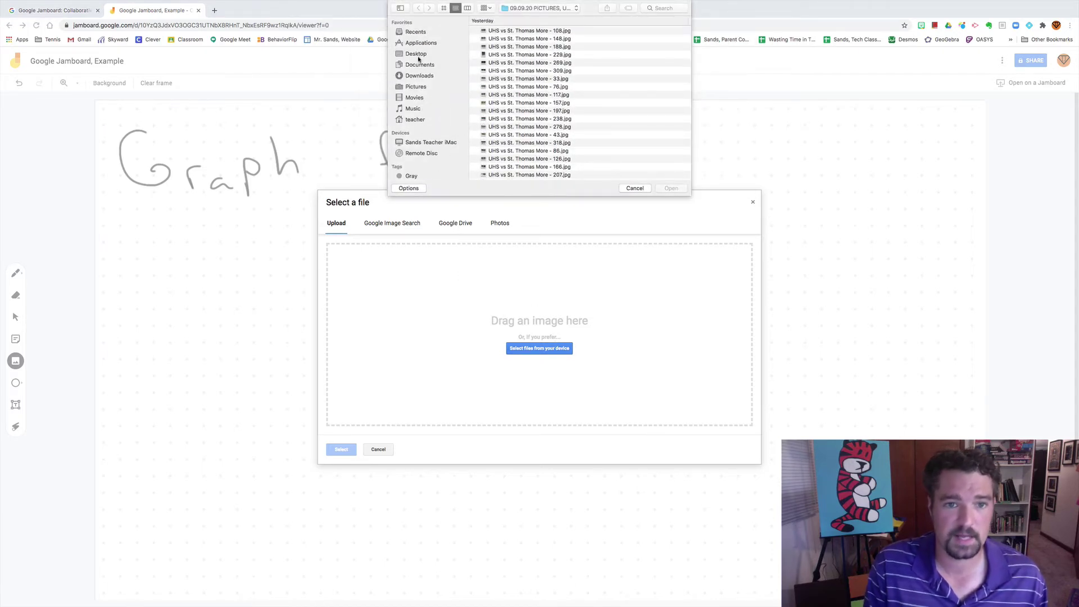
left_click(418, 53)
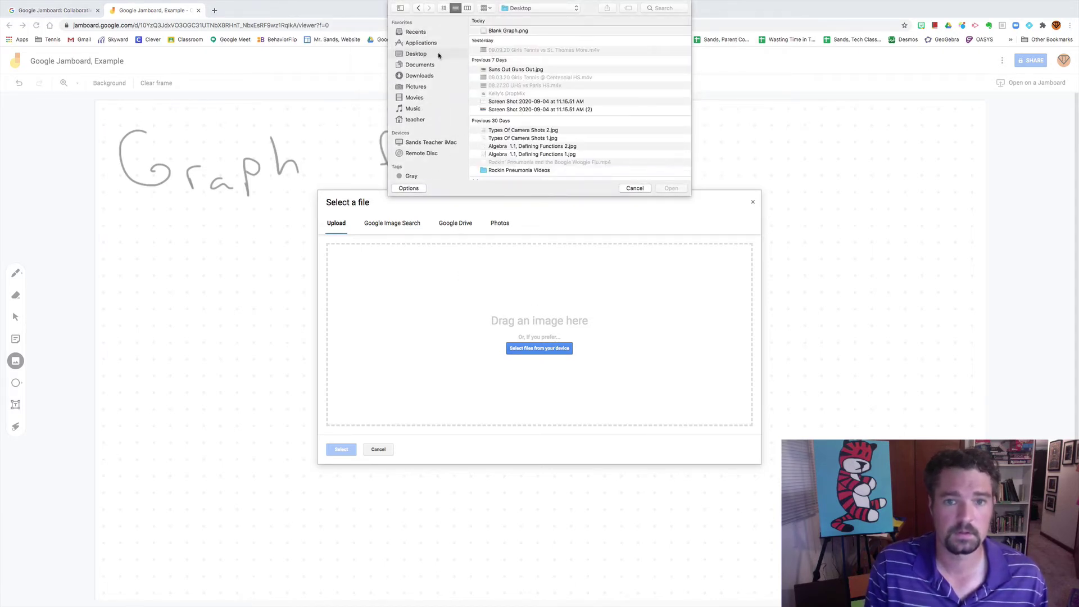
left_click(510, 31)
left_click(671, 188)
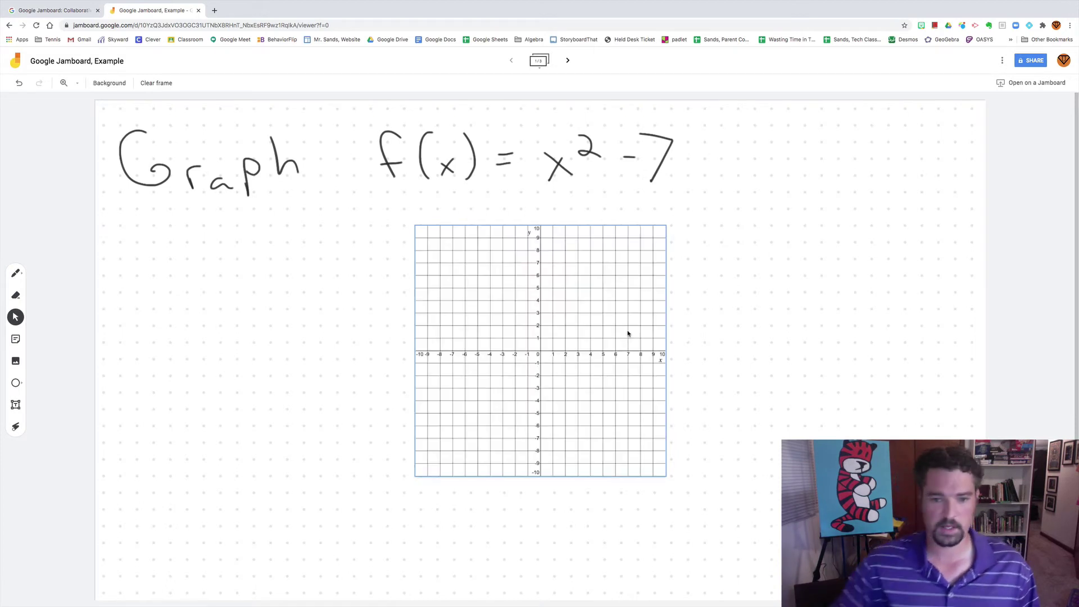
- Move the grid image to the right half under the equation and enlarge it
left_click(613, 325)
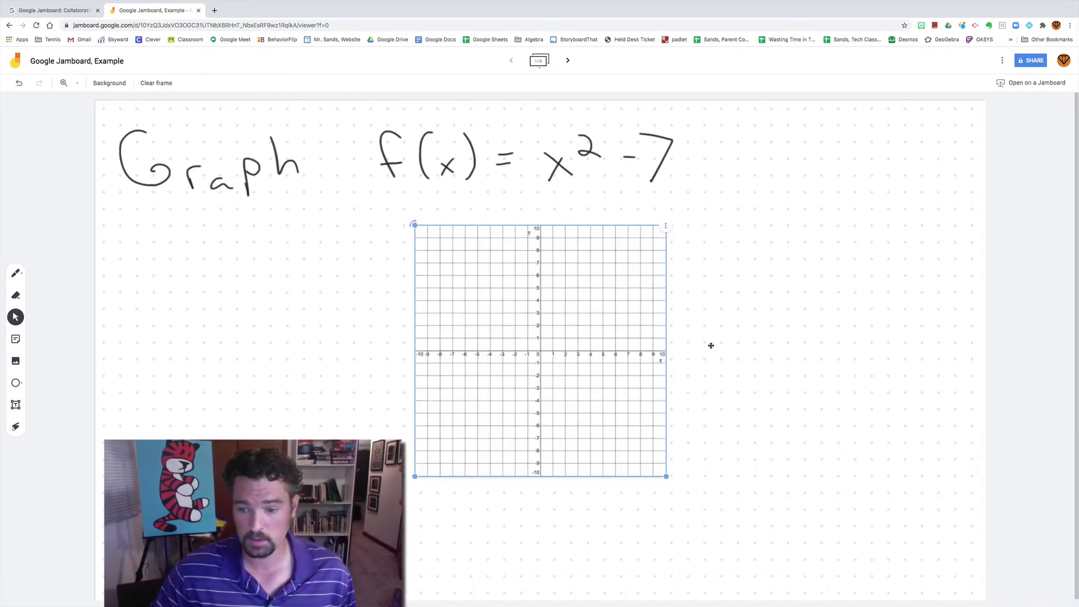
left_click_drag(711, 345, 886, 383)
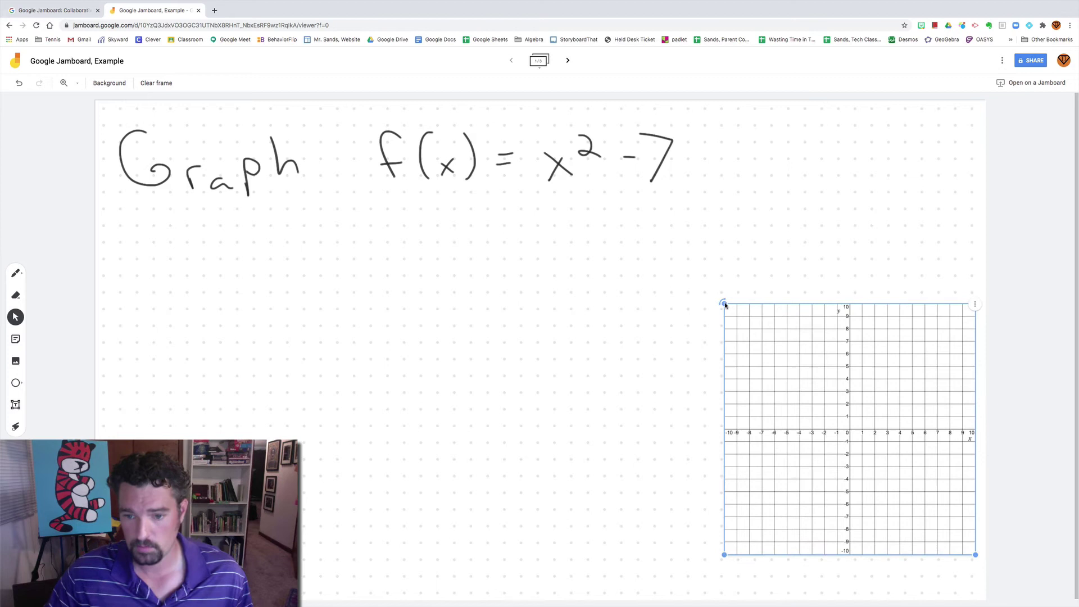
left_click_drag(804, 409, 803, 302)
left_click_drag(724, 448, 566, 605)
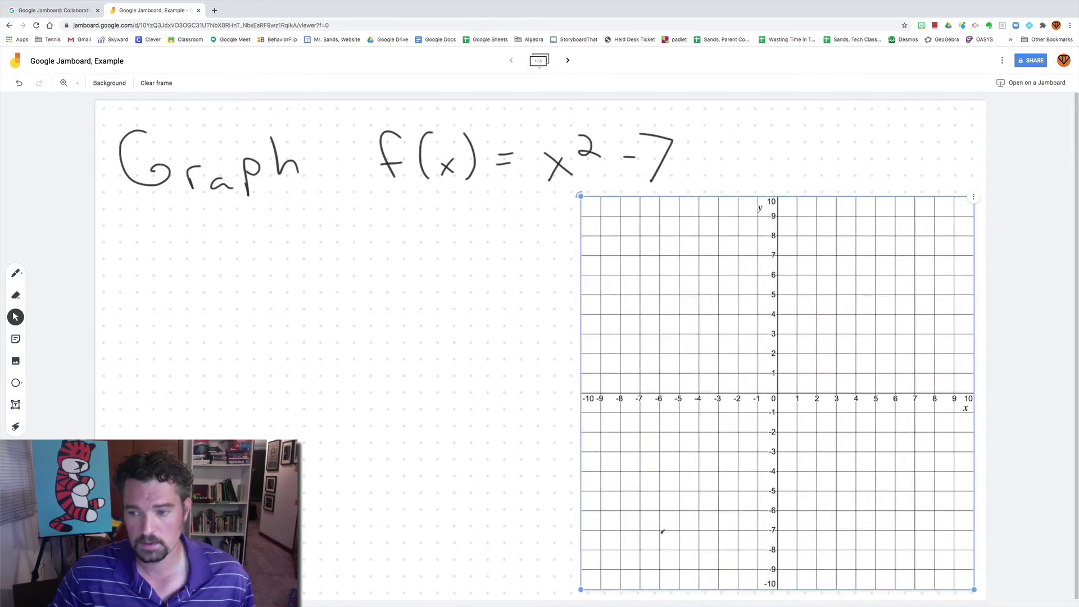
left_click(1022, 280)
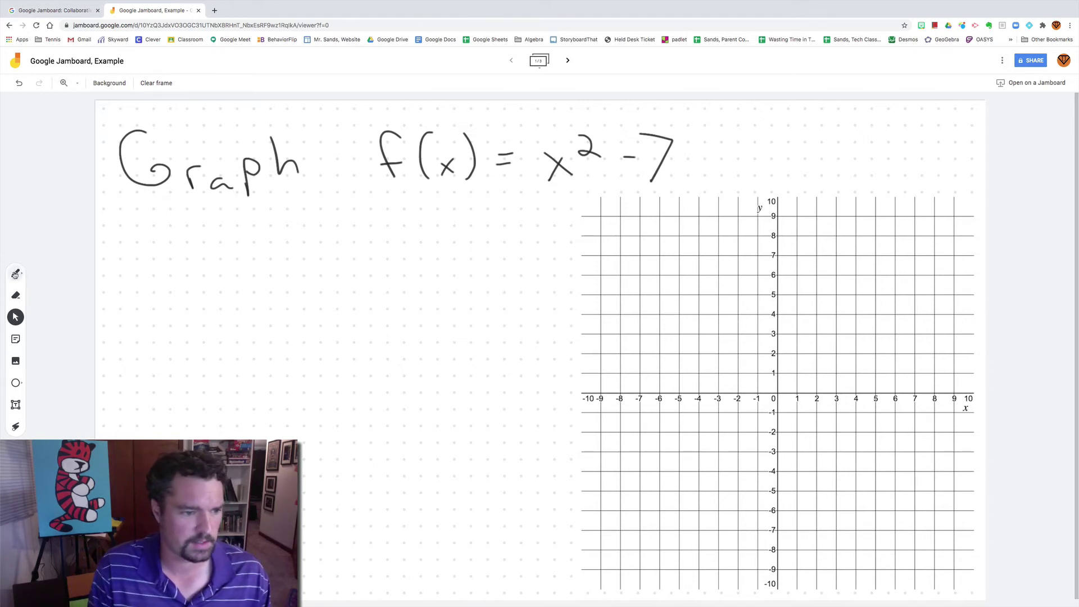
- Draw the table outline with an x row and an f(x) row label
left_click(15, 274)
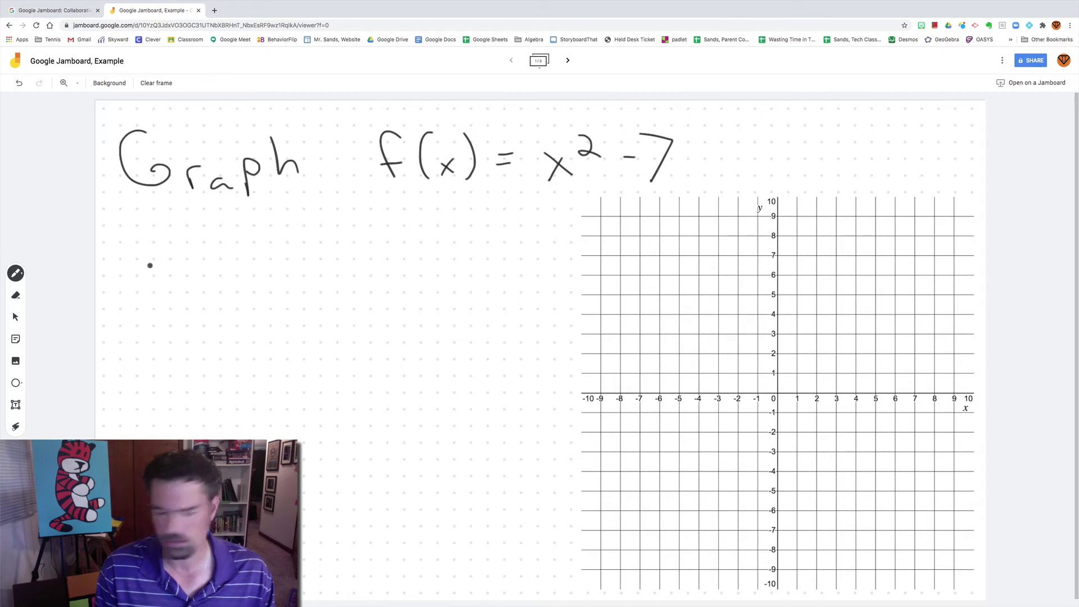
mouse_move(117, 255)
left_mouse_down()
mouse_move(143, 279)
mouse_move(152, 258)
mouse_move(252, 285)
mouse_move(480, 286)
left_mouse_up()
left_click_drag(122, 306, 120, 341)
mouse_move(115, 327)
left_mouse_down()
mouse_move(139, 323)
mouse_move(154, 345)
mouse_move(174, 335)
mouse_move(163, 336)
left_mouse_up()
left_click_drag(176, 306, 180, 342)
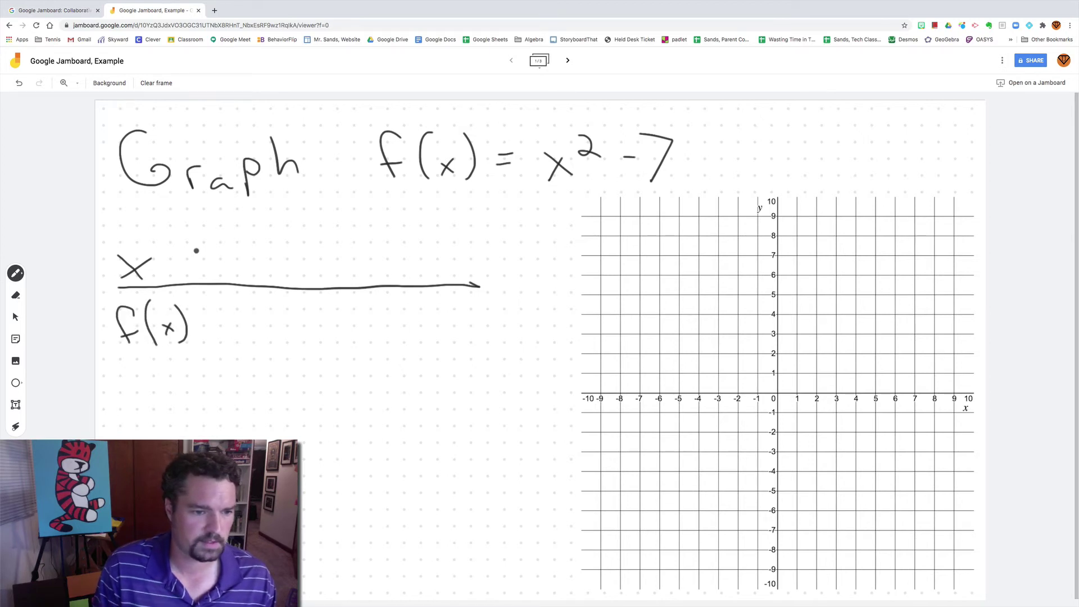
left_click_drag(203, 249, 198, 340)
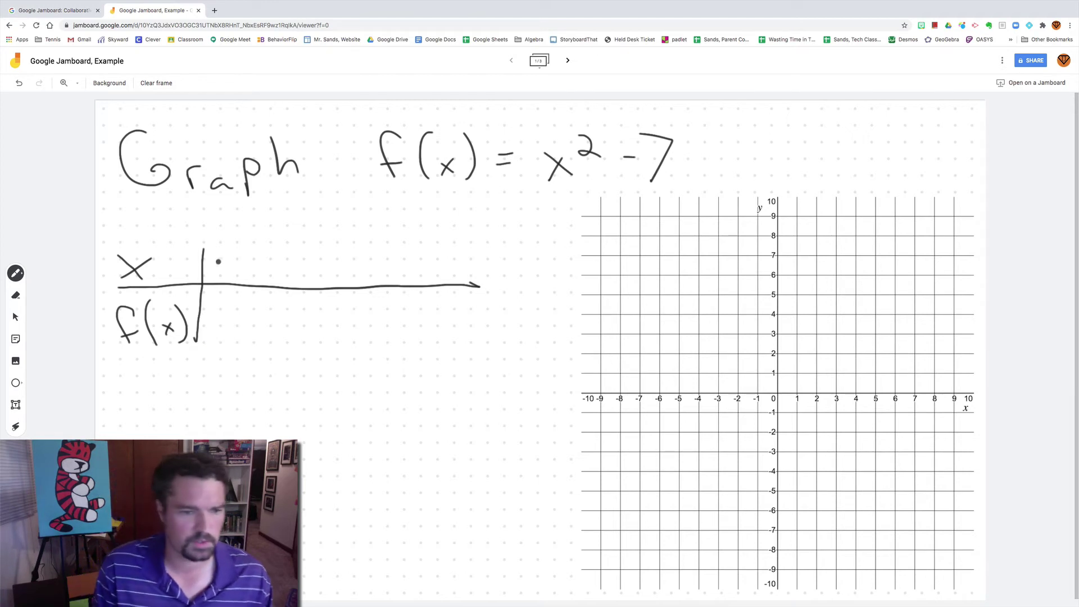
- Fill the x row with -2, -1, 0, 1, 2, adding column dividers between them
mouse_move(220, 264)
left_mouse_down()
mouse_move(262, 272)
mouse_move(273, 348)
left_mouse_up()
left_click_drag(292, 263, 309, 262)
left_click_drag(321, 250, 349, 339)
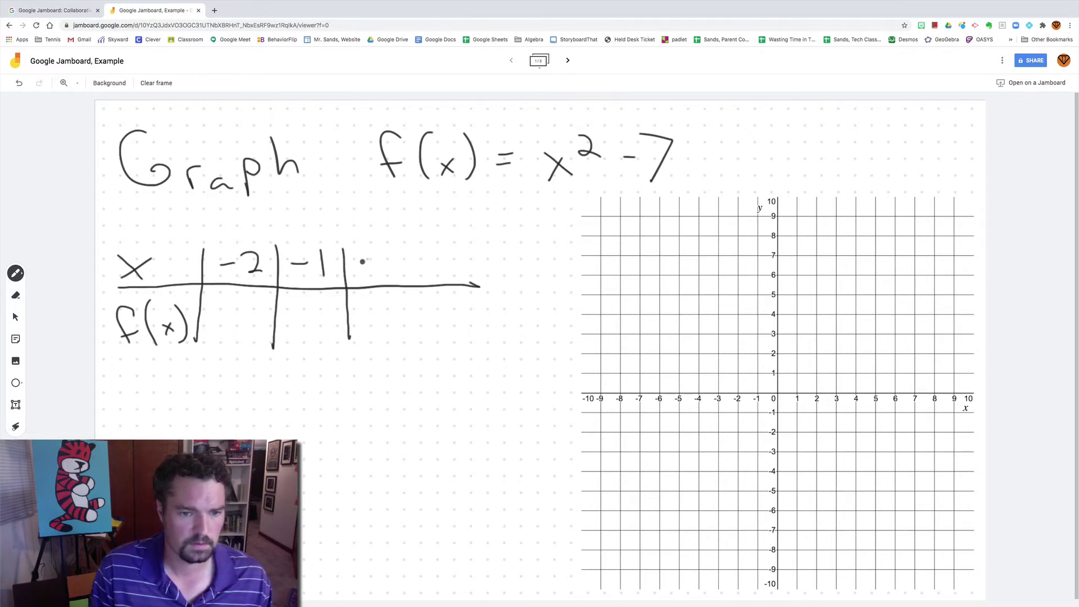
left_click_drag(369, 261, 404, 338)
left_click_drag(429, 256, 462, 336)
mouse_move(482, 259)
left_mouse_down()
mouse_move(508, 279)
mouse_move(488, 286)
mouse_move(520, 284)
left_mouse_up()
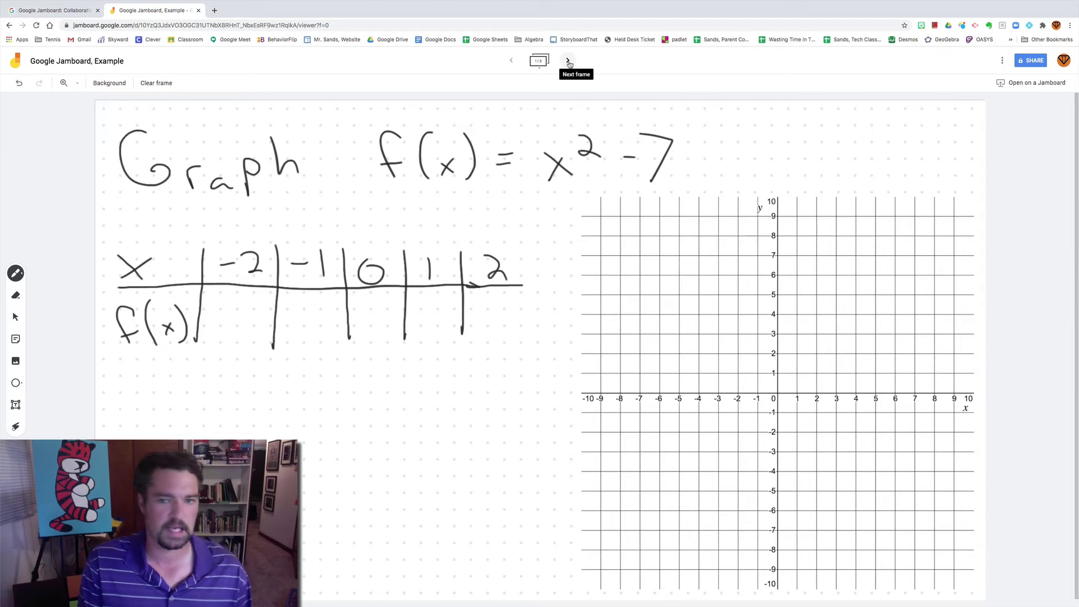
- On the next frame, set a dotted background and handwrite f(x) = x² − 7
left_click(567, 61)
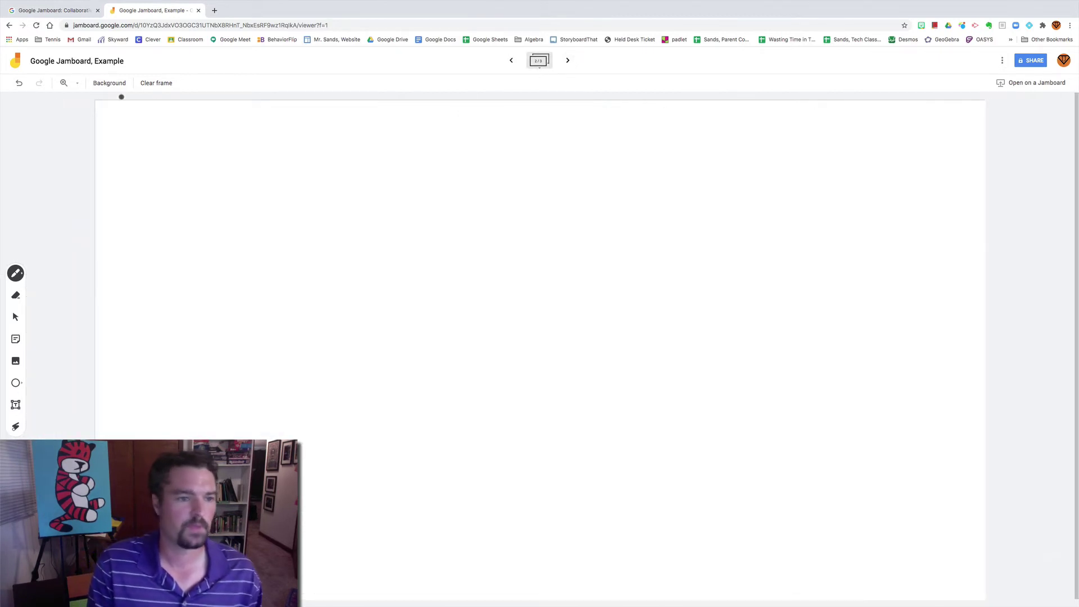
left_click(109, 83)
left_click(116, 102)
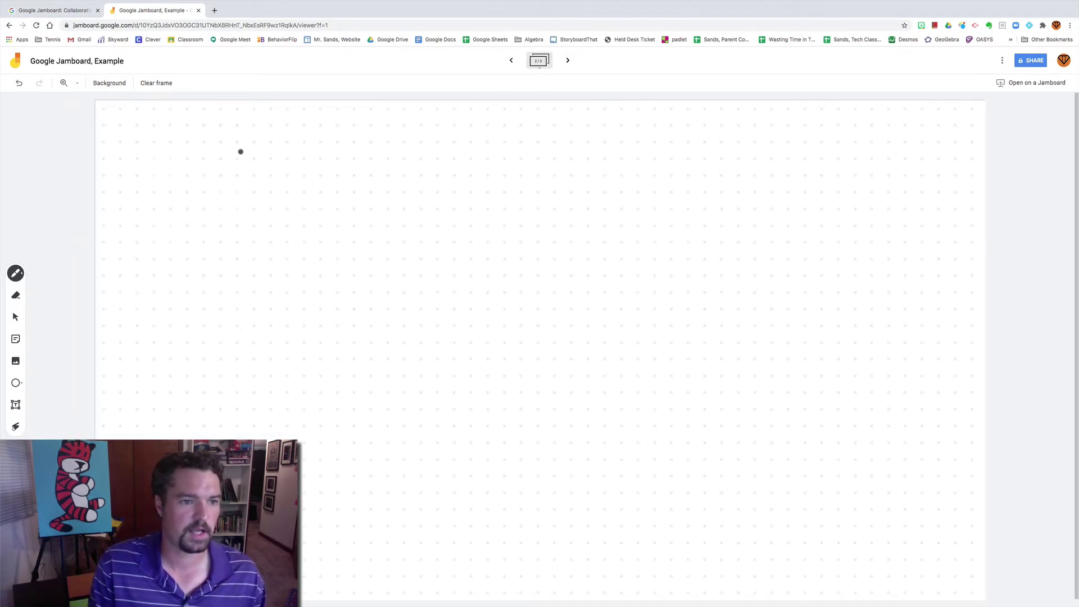
left_click_drag(135, 124, 133, 164)
mouse_move(122, 152)
left_mouse_down()
mouse_move(138, 148)
mouse_move(164, 166)
mouse_move(185, 157)
left_mouse_up()
mouse_move(173, 162)
left_mouse_down()
mouse_move(189, 142)
mouse_move(203, 166)
mouse_move(239, 142)
left_mouse_up()
left_click_drag(227, 150, 284, 158)
mouse_move(284, 138)
left_mouse_down()
mouse_move(269, 160)
mouse_move(298, 125)
mouse_move(308, 143)
mouse_move(331, 136)
left_mouse_up()
mouse_move(336, 120)
left_mouse_down()
mouse_move(359, 135)
mouse_move(352, 151)
left_mouse_up()
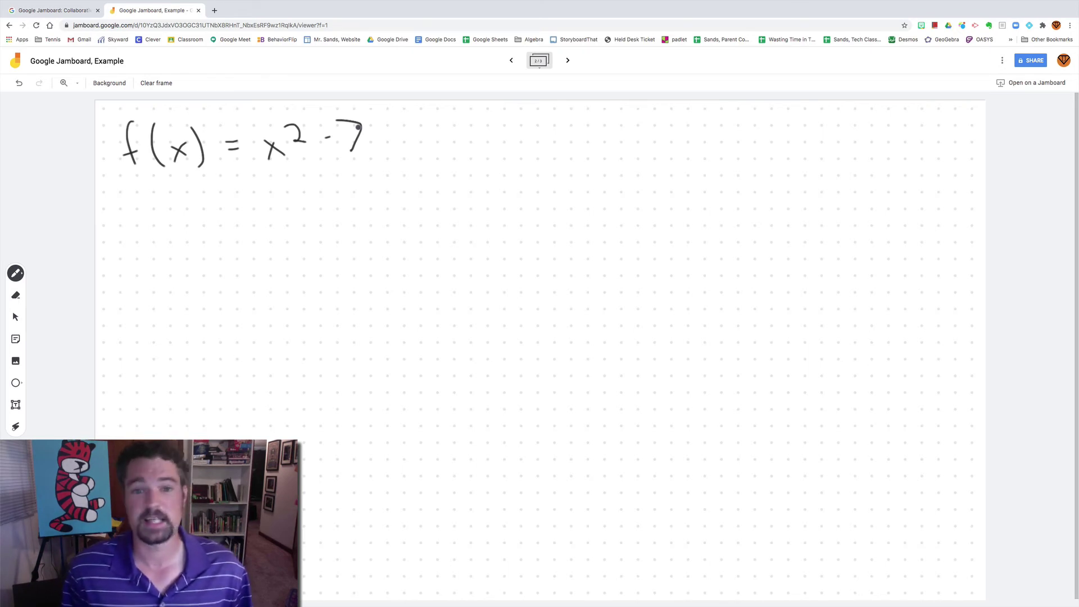
- Write the substitution line f(−2) = (−2)² − 7, with the −2 in a different ink colour
left_click_drag(140, 219, 130, 254)
mouse_move(164, 212)
left_mouse_down()
mouse_move(164, 257)
mouse_move(181, 235)
mouse_move(210, 244)
mouse_move(213, 260)
left_mouse_up()
left_click(16, 273)
left_click(59, 293)
left_click(18, 83)
left_click(15, 273)
left_click(39, 292)
left_click(16, 273)
left_click(60, 293)
left_click_drag(318, 203, 324, 257)
left_click(16, 273)
left_click(40, 292)
left_click_drag(396, 200, 411, 246)
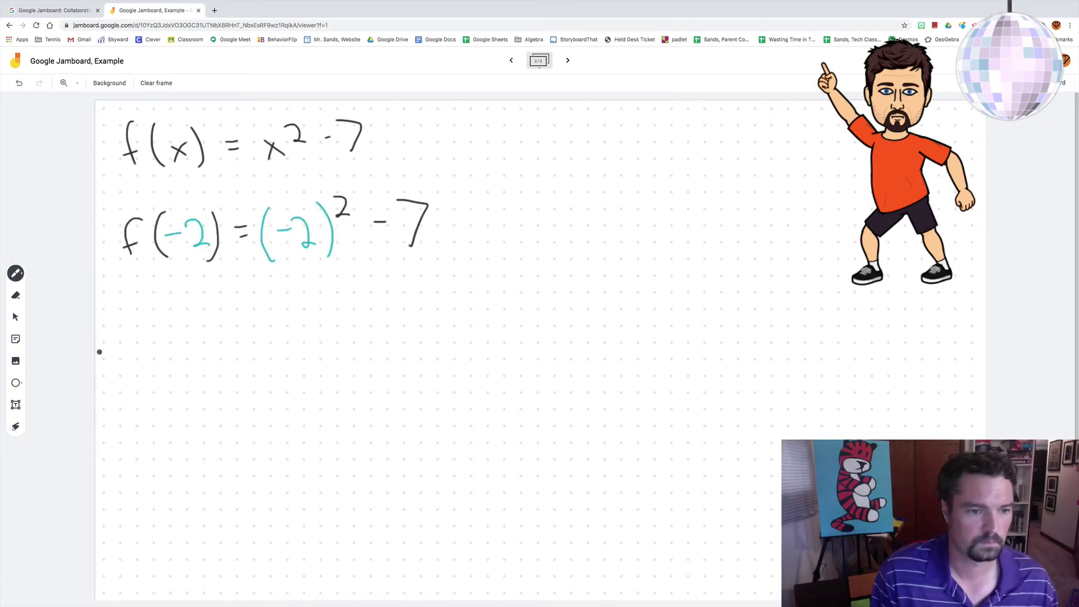
- Continue with f(−2) = 4 − 7 = −3 and circle the −3 result
left_click_drag(148, 302, 130, 344)
left_click_drag(169, 290, 170, 343)
left_click_drag(201, 305, 223, 329)
left_click_drag(223, 286, 227, 334)
left_click_drag(306, 281, 319, 323)
left_click_drag(378, 282, 390, 327)
left_click_drag(168, 371, 158, 412)
left_click_drag(247, 358, 259, 410)
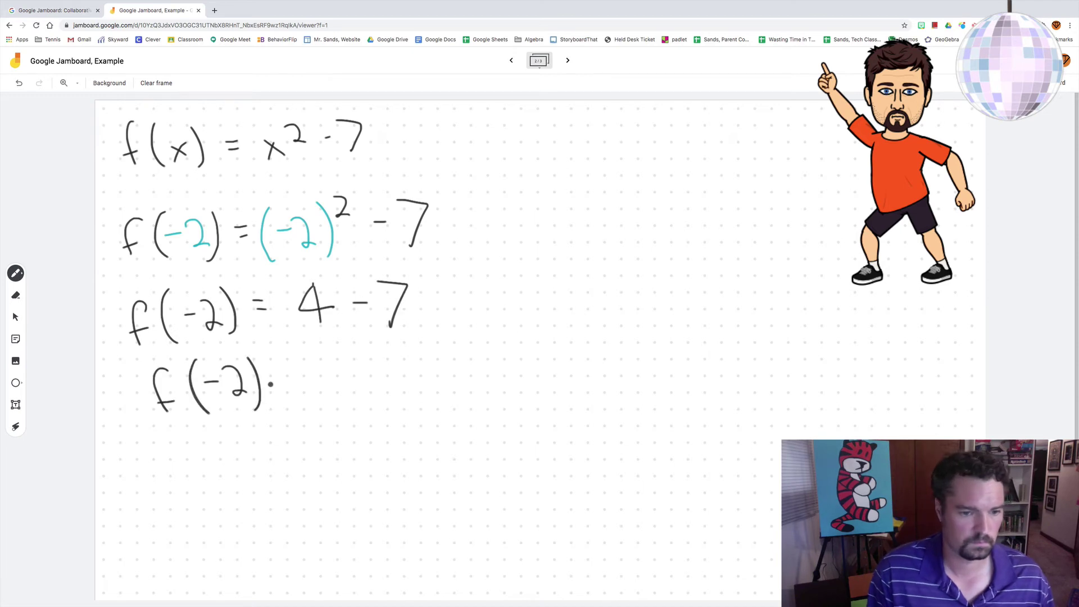
left_click_drag(330, 378, 348, 376)
left_click_drag(353, 360, 337, 392)
left_click_drag(337, 343, 336, 418)
- Write f(x) = x² − 7 at the top right and start f( ) below it
left_click_drag(545, 125, 523, 161)
left_click_drag(565, 119, 562, 168)
left_click_drag(607, 118, 615, 163)
left_click_drag(668, 141, 691, 158)
left_click_drag(756, 118, 774, 152)
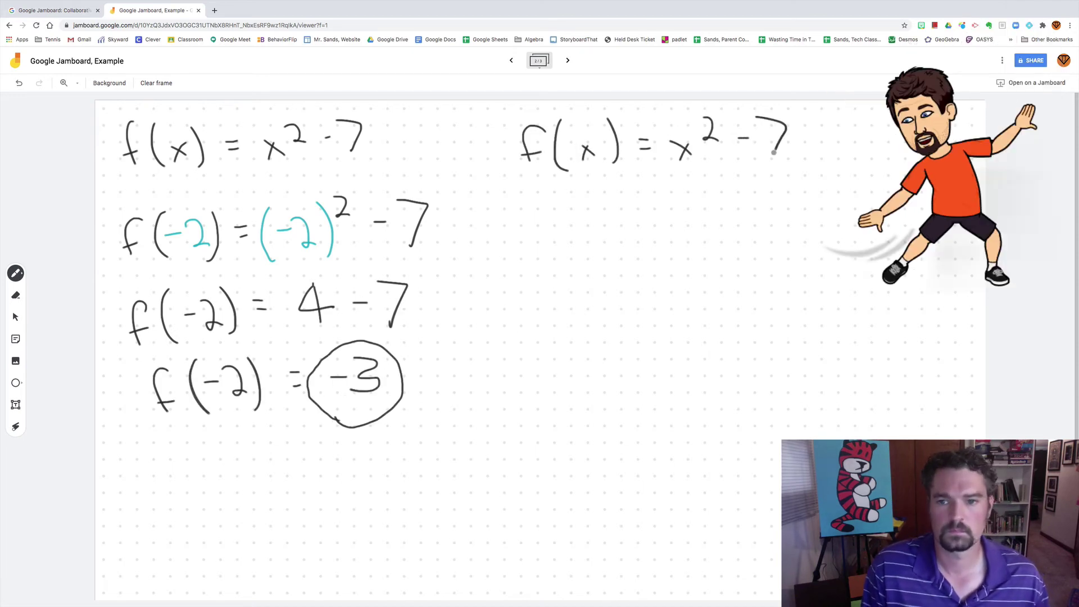
left_click_drag(549, 198, 531, 244)
- Write f(−1) = (−1)² − 7 with green −1, then the remaining f(−1) lines in black
left_click(16, 273)
left_click(39, 293)
left_click_drag(574, 203, 568, 245)
mouse_move(617, 194)
left_mouse_down()
mouse_move(616, 241)
mouse_move(593, 217)
left_mouse_up()
left_click_drag(600, 209, 601, 242)
left_click(15, 273)
left_click(40, 293)
left_click_drag(652, 212, 720, 244)
left_click(80, 293)
left_click(16, 273)
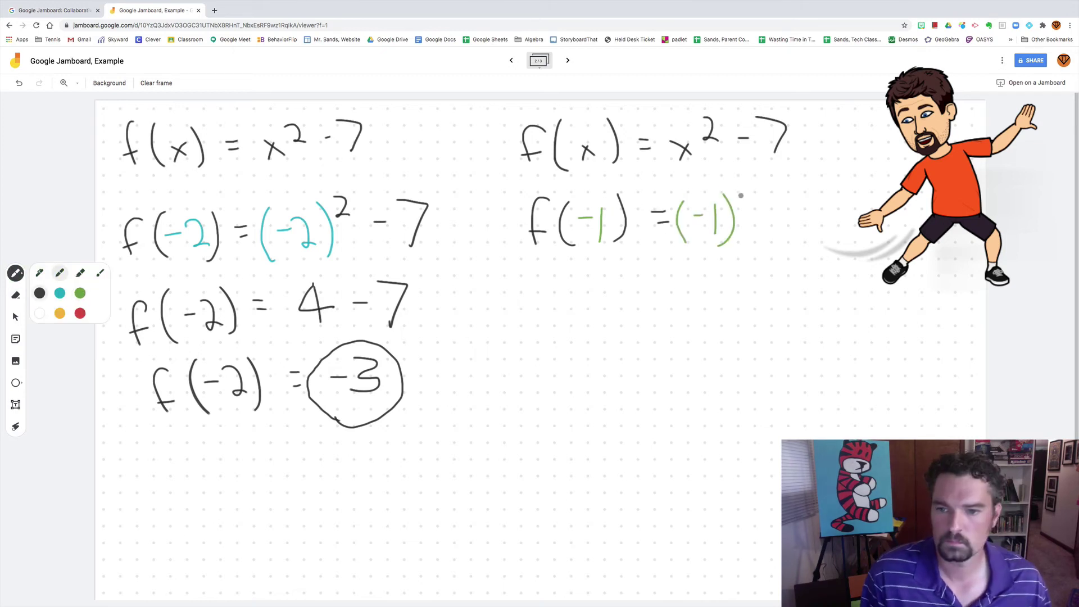
mouse_move(741, 196)
left_mouse_down()
mouse_move(583, 284)
mouse_move(720, 285)
mouse_move(602, 362)
mouse_move(748, 394)
left_mouse_up()
- On the next frame, handwrite the function f(x) = x² − 7
left_click(568, 61)
mouse_move(139, 125)
left_mouse_down()
mouse_move(133, 162)
mouse_move(142, 149)
left_mouse_up()
left_click_drag(166, 124, 163, 165)
left_click_drag(175, 154, 186, 150)
left_click_drag(193, 122, 201, 160)
left_click_drag(218, 140, 276, 158)
left_click_drag(275, 137, 260, 159)
left_click_drag(287, 125, 301, 140)
left_click_drag(335, 120, 340, 158)
- Write f(0) = (0)² − 7 with the 0 in yellow ink
left_click(15, 273)
left_click(60, 311)
left_click_drag(179, 201, 181, 201)
mouse_move(264, 190)
left_mouse_down()
mouse_move(256, 217)
mouse_move(299, 235)
left_mouse_up()
left_click(16, 273)
left_click(39, 292)
left_click_drag(145, 191, 137, 228)
left_click_drag(202, 185, 213, 236)
left_click_drag(311, 178, 368, 227)
- Continue with f(0) = 0 − 7 = −7 and circle the −7 result
mouse_move(194, 275)
left_mouse_down()
mouse_move(208, 280)
mouse_move(221, 309)
left_mouse_up()
left_click_drag(345, 262, 361, 299)
left_click_drag(171, 337, 158, 378)
left_click_drag(217, 337, 227, 382)
left_click_drag(312, 332, 331, 362)
left_click_drag(338, 321, 292, 388)
- Write f(x) = x² − 7 at the top right with an f( ) = line below
left_click_drag(489, 118, 472, 152)
mouse_move(509, 110)
left_mouse_down()
mouse_move(511, 165)
mouse_move(530, 152)
left_mouse_up()
left_click_drag(539, 113, 545, 160)
left_click_drag(609, 120, 628, 135)
left_click_drag(661, 117, 672, 156)
left_click_drag(492, 187, 481, 225)
left_click_drag(688, 180, 689, 219)
- Fill in f(1) = (1)² − 7 with the 1s in red ink
left_click(15, 273)
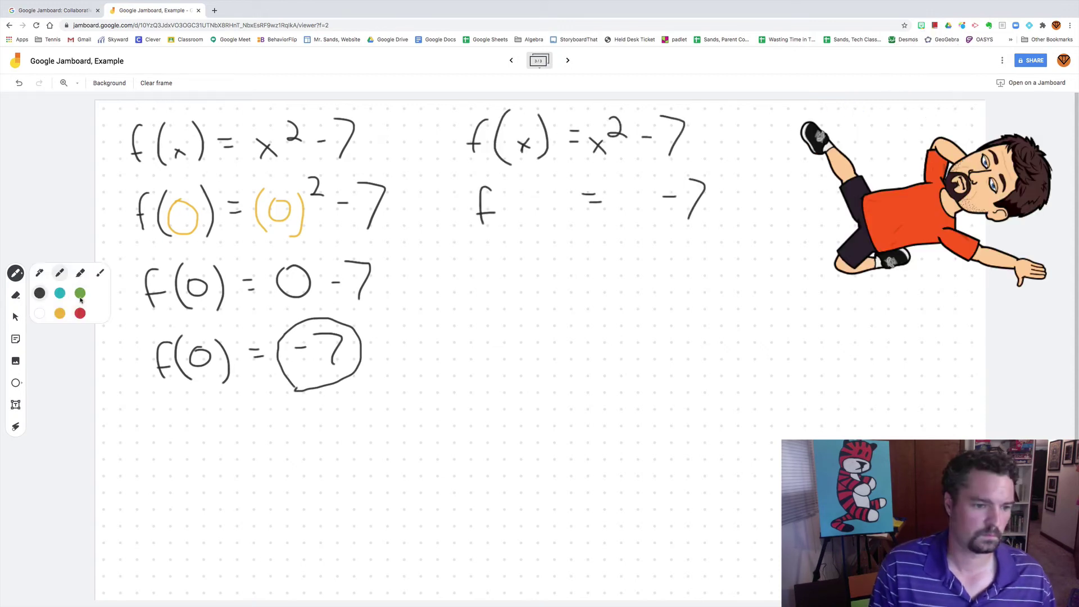
left_click(80, 313)
left_click_drag(526, 190, 526, 228)
left_click_drag(619, 186, 616, 231)
left_click_drag(631, 192, 630, 218)
left_click_drag(642, 184, 647, 228)
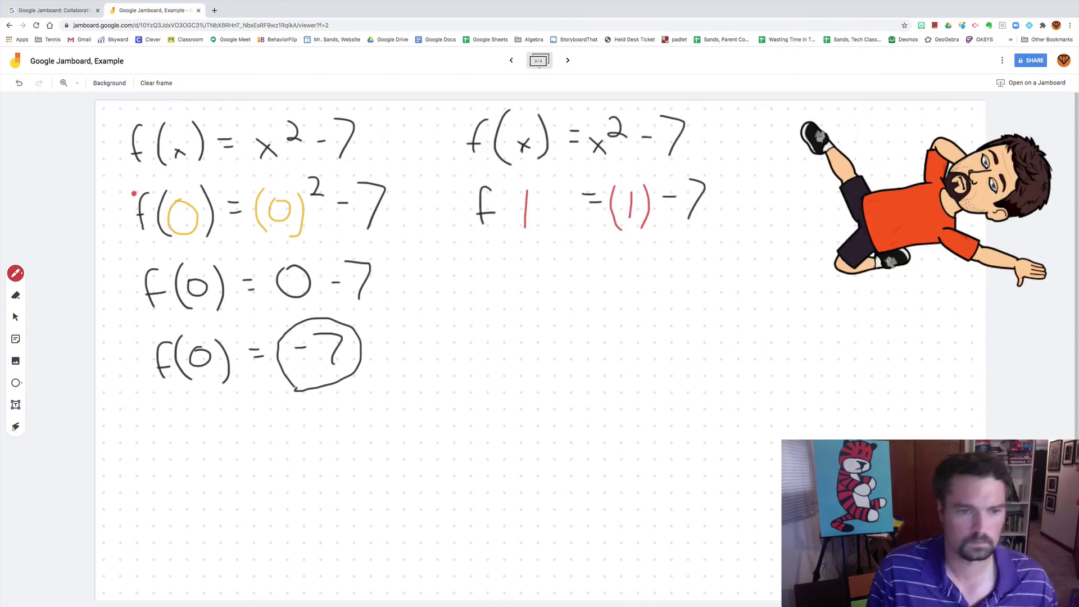
left_click(16, 273)
left_click(43, 313)
mouse_move(508, 184)
left_mouse_down()
mouse_move(503, 239)
mouse_move(548, 231)
left_mouse_up()
- Continue with f(1) = 1 − 7 = −6 and circle the −6 result
left_click_drag(649, 177, 666, 192)
left_click_drag(489, 267, 483, 306)
left_click_drag(703, 259, 681, 300)
mouse_move(514, 342)
left_mouse_down()
mouse_move(497, 377)
mouse_move(527, 383)
left_mouse_up()
left_click_drag(544, 340, 543, 382)
left_click_drag(562, 337, 569, 388)
left_click_drag(603, 365, 620, 367)
left_click_drag(644, 355, 675, 365)
left_click_drag(506, 323, 497, 331)
- On a fresh frame, write f(x) = x² − 7 and start f( below it
left_click(568, 61)
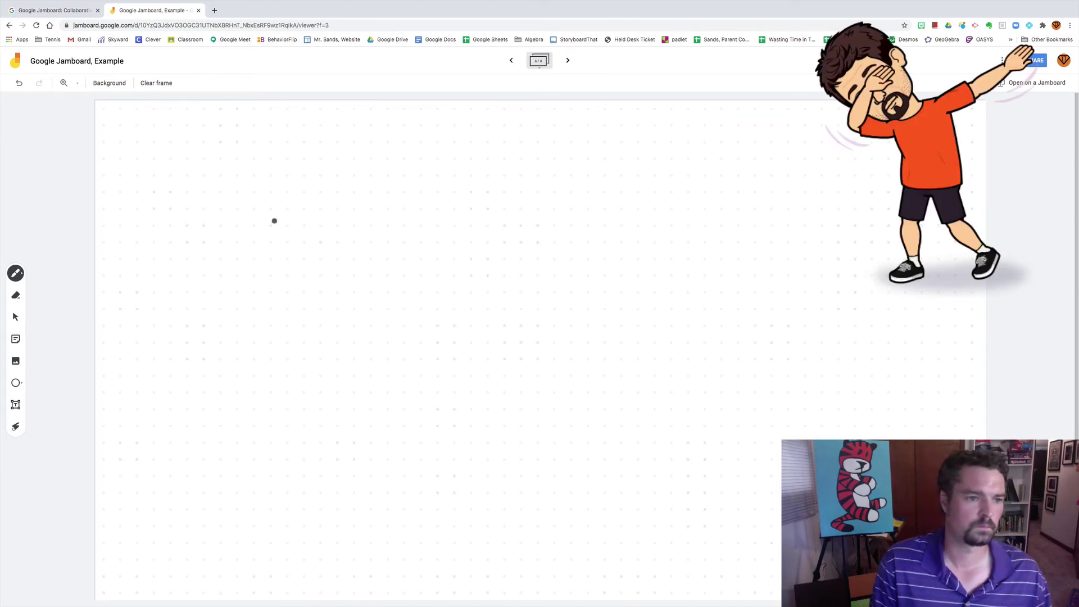
left_click_drag(145, 128, 138, 164)
left_click_drag(175, 124, 172, 169)
left_click_drag(273, 140, 300, 163)
left_click_drag(304, 125, 373, 163)
left_click_drag(147, 204, 138, 246)
left_click_drag(180, 203, 179, 250)
- Write f(2) = (2)² − 7 with the 2s in teal ink
left_click(16, 273)
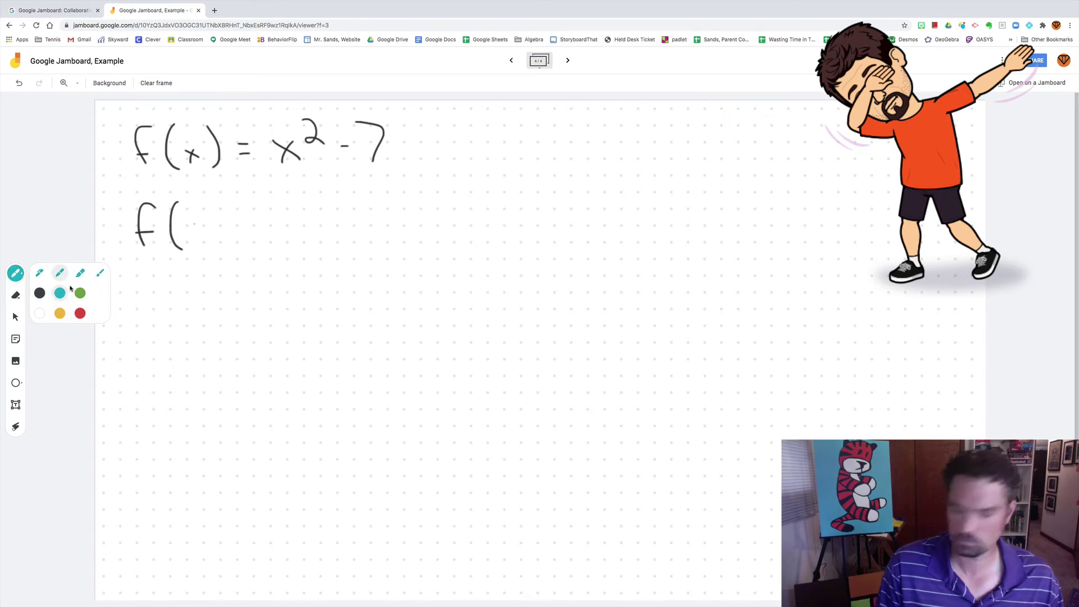
left_click(60, 293)
left_click_drag(187, 212, 212, 239)
left_click_drag(281, 204, 276, 250)
left_click(16, 273)
left_click(40, 293)
left_click_drag(217, 199, 226, 250)
left_click_drag(380, 198, 394, 239)
- Finish f(2) = 4 − 7 = −3, circle it, and return to the f(−2)/f(−1) frame
left_click_drag(164, 281, 159, 321)
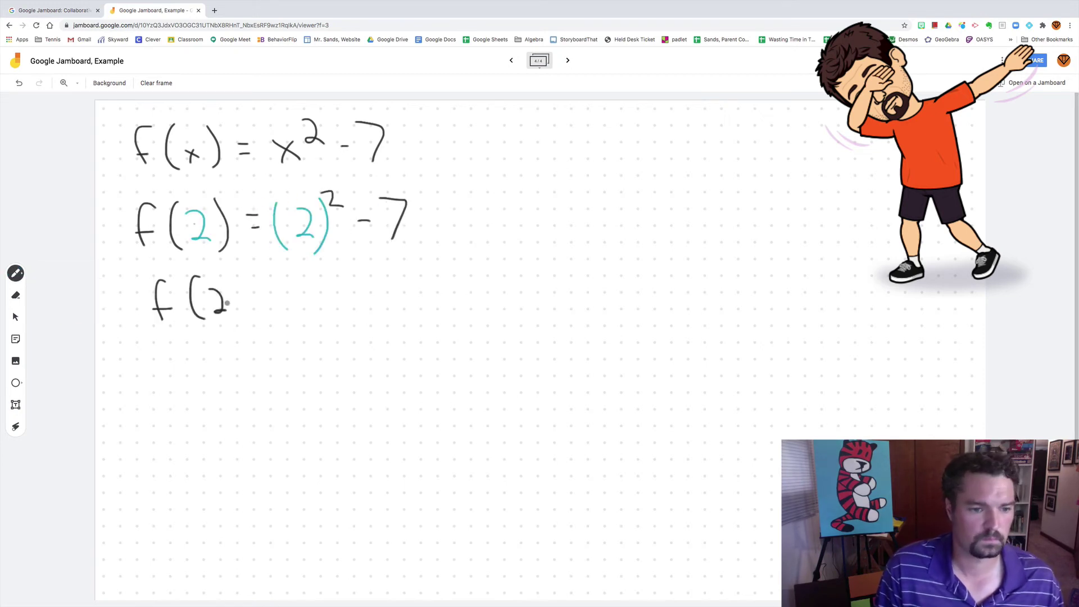
left_click_drag(236, 278, 244, 320)
left_click_drag(387, 267, 398, 309)
left_click_drag(169, 351, 163, 388)
left_click_drag(244, 352, 250, 397)
left_click_drag(363, 346, 365, 382)
mouse_move(365, 331)
left_mouse_down()
mouse_move(393, 337)
mouse_move(366, 329)
left_mouse_up()
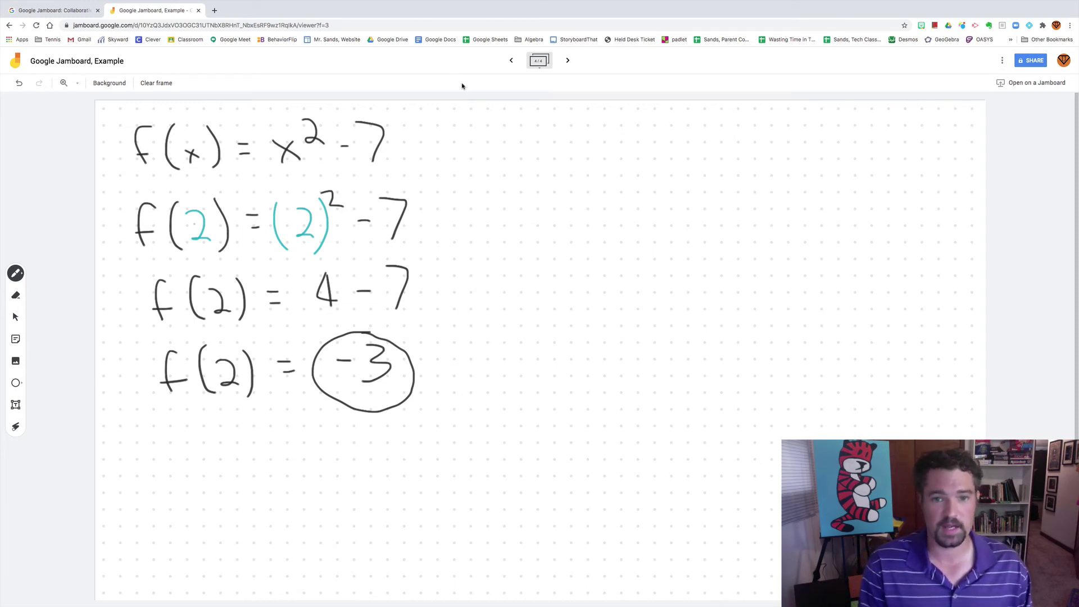
left_click(512, 60)
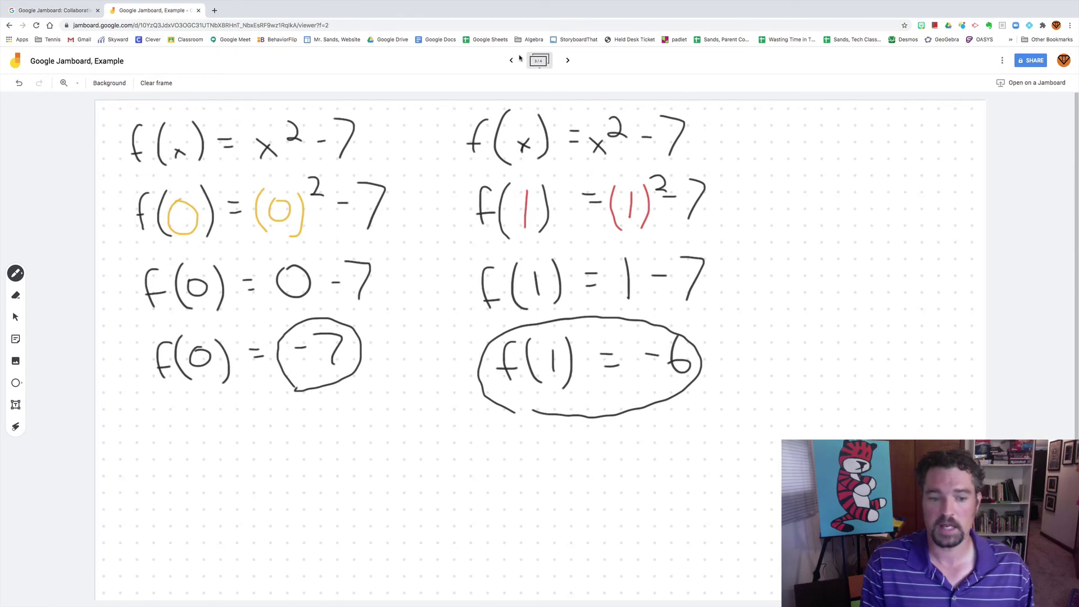
left_click(519, 62)
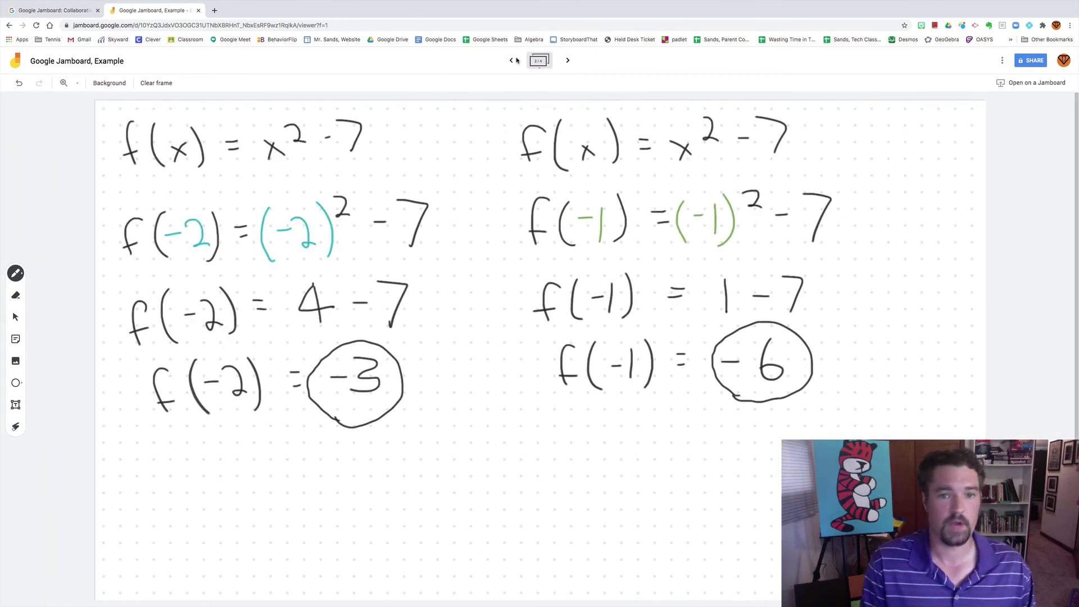
- On the graph and table frame, write −3, −6, −7, −6, −3 in teal under x = −2 to 2
left_click(509, 61)
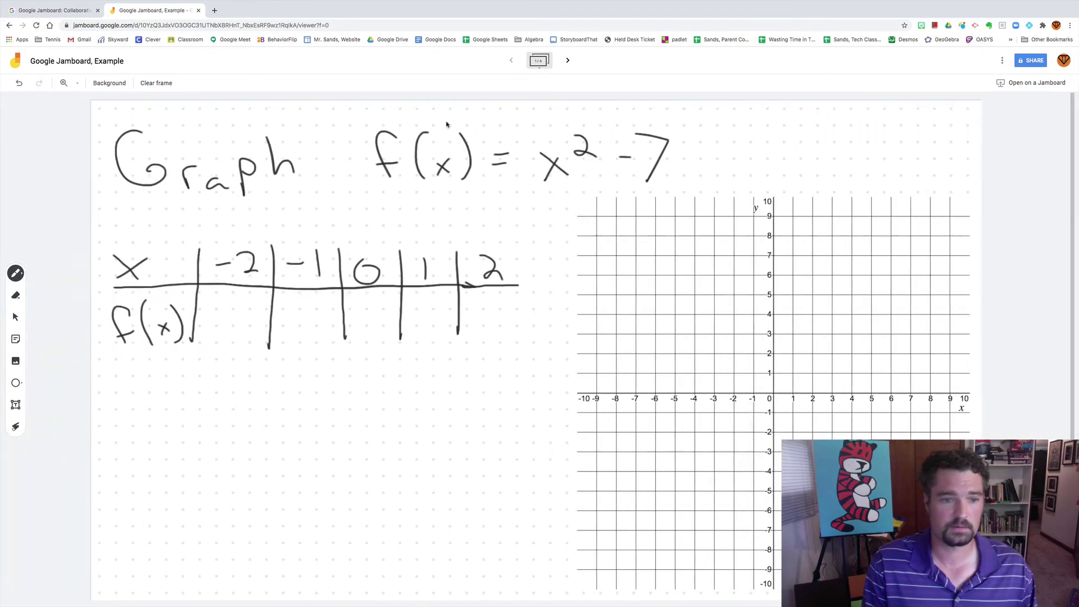
left_click(16, 273)
left_click(60, 292)
left_click_drag(218, 311, 237, 308)
left_click_drag(245, 304, 250, 335)
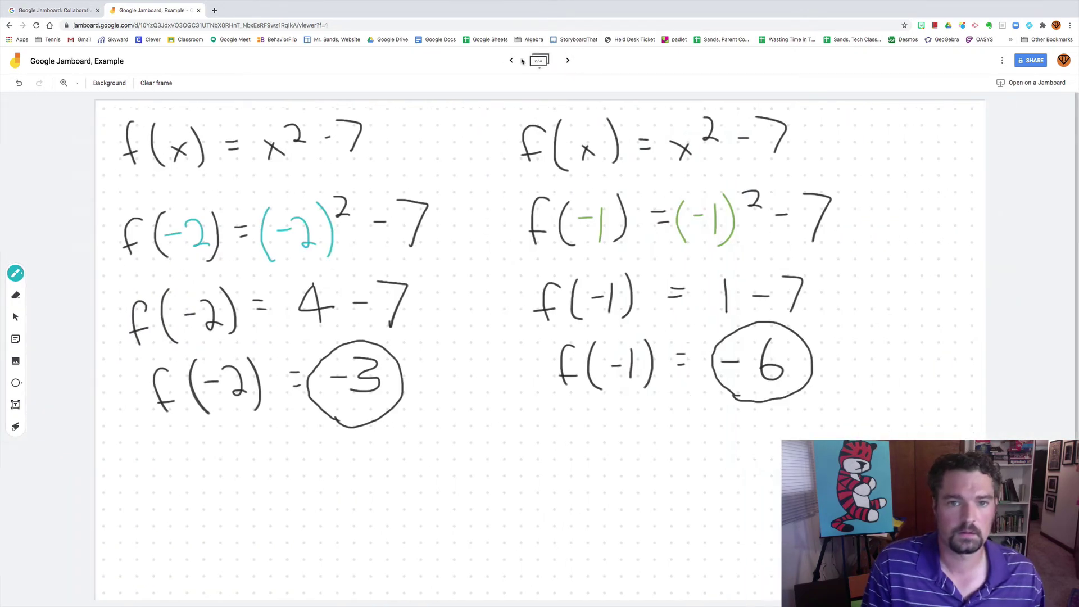
left_click_drag(294, 314, 308, 313)
left_click_drag(332, 296, 325, 326)
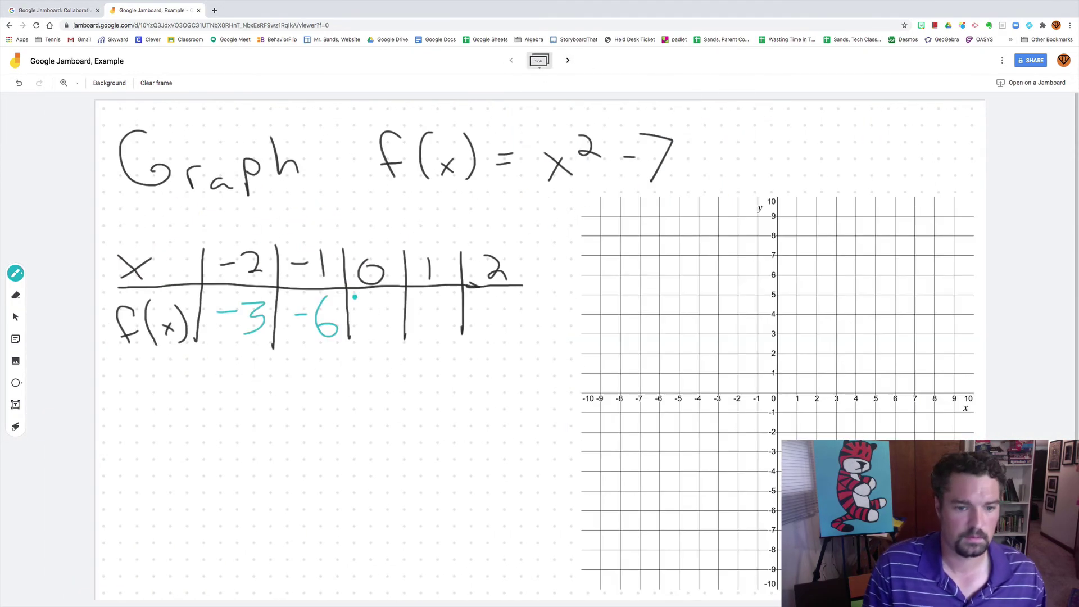
left_click_drag(357, 314, 371, 312)
left_click_drag(376, 299, 390, 332)
left_click_drag(413, 313, 427, 312)
left_click_drag(447, 298, 438, 326)
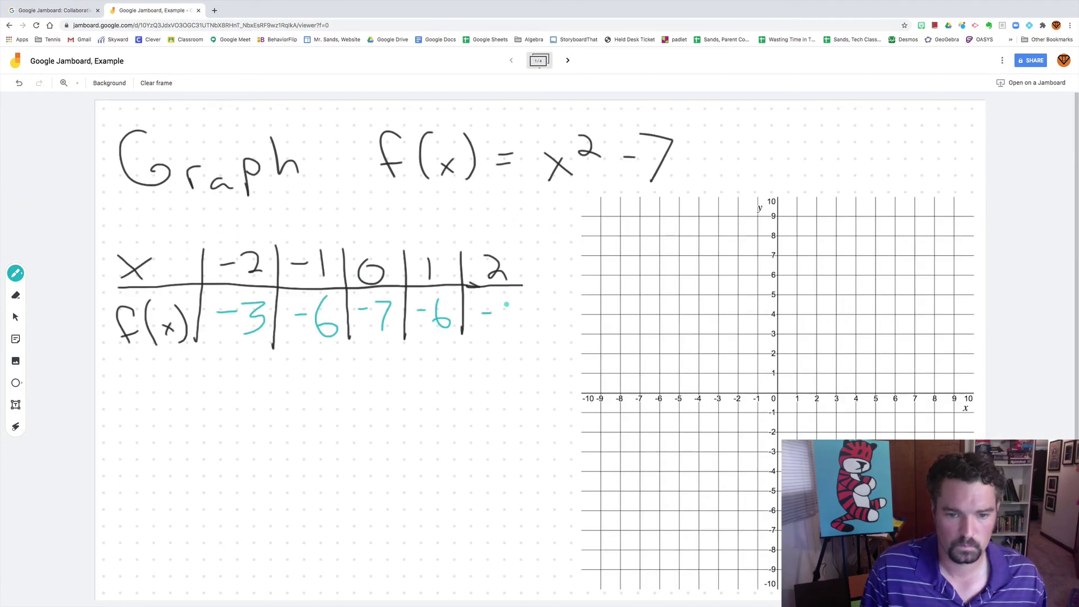
left_click_drag(497, 304, 495, 329)
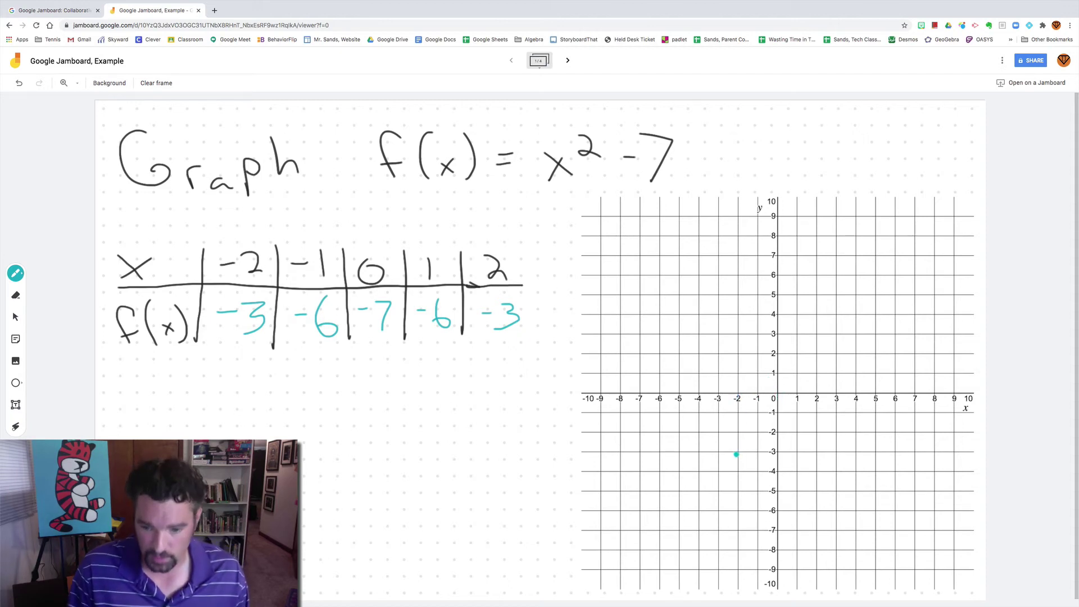
- Dot the points (-2,-3) and (0,-7), then draw a teal parabola through the points with arrowheads on both branches
left_click(737, 453)
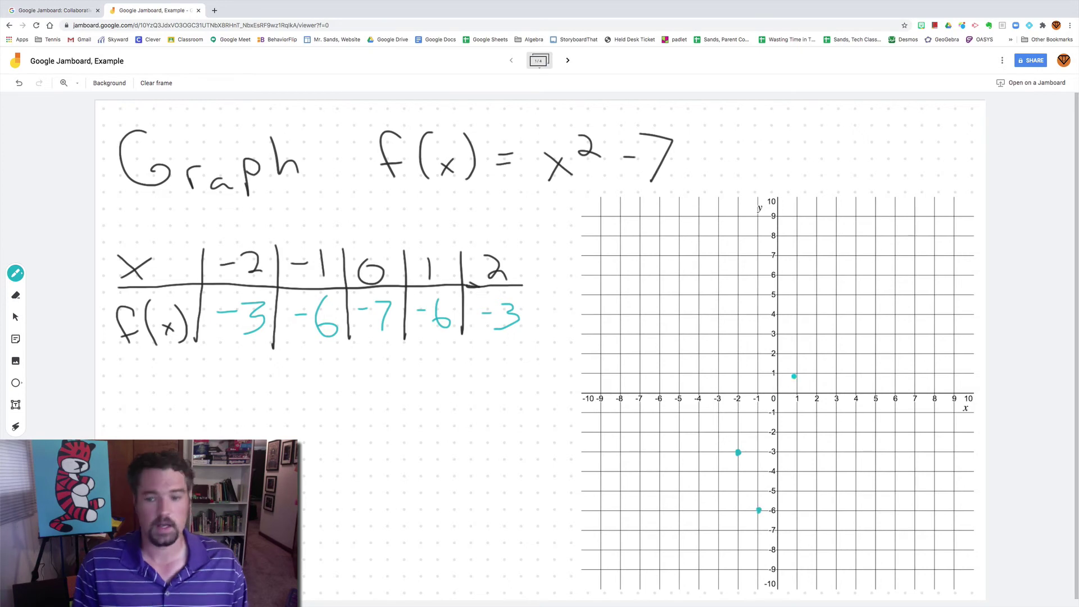
left_click(778, 530)
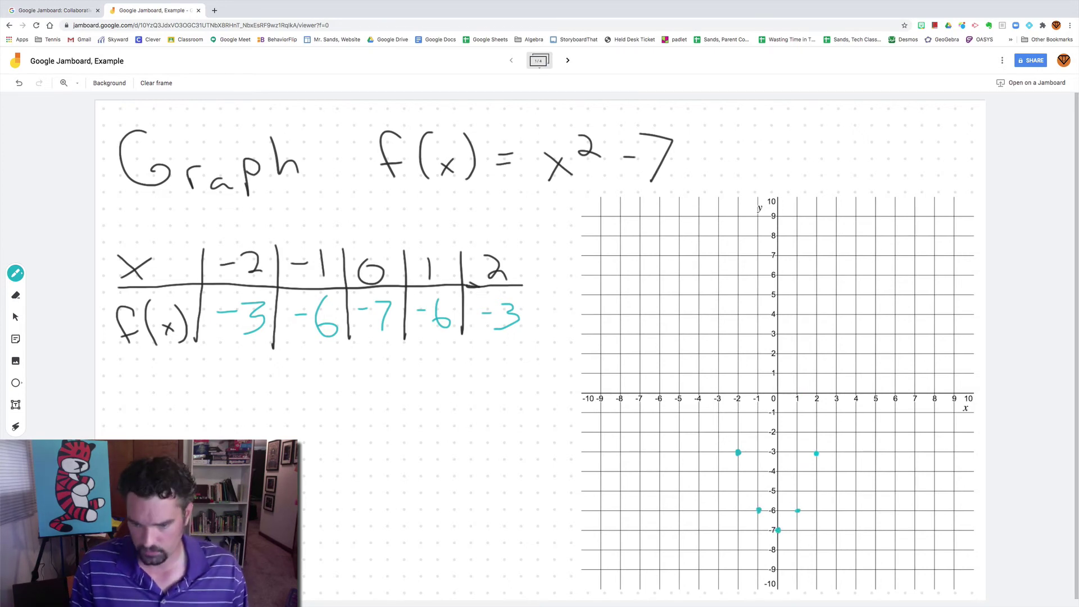
mouse_move(758, 509)
left_mouse_down()
mouse_move(769, 528)
mouse_move(815, 461)
mouse_move(849, 195)
left_mouse_up()
left_click_drag(838, 208, 856, 212)
mouse_move(759, 509)
left_mouse_down()
mouse_move(707, 331)
mouse_move(700, 197)
left_mouse_up()
left_click_drag(691, 216, 719, 214)
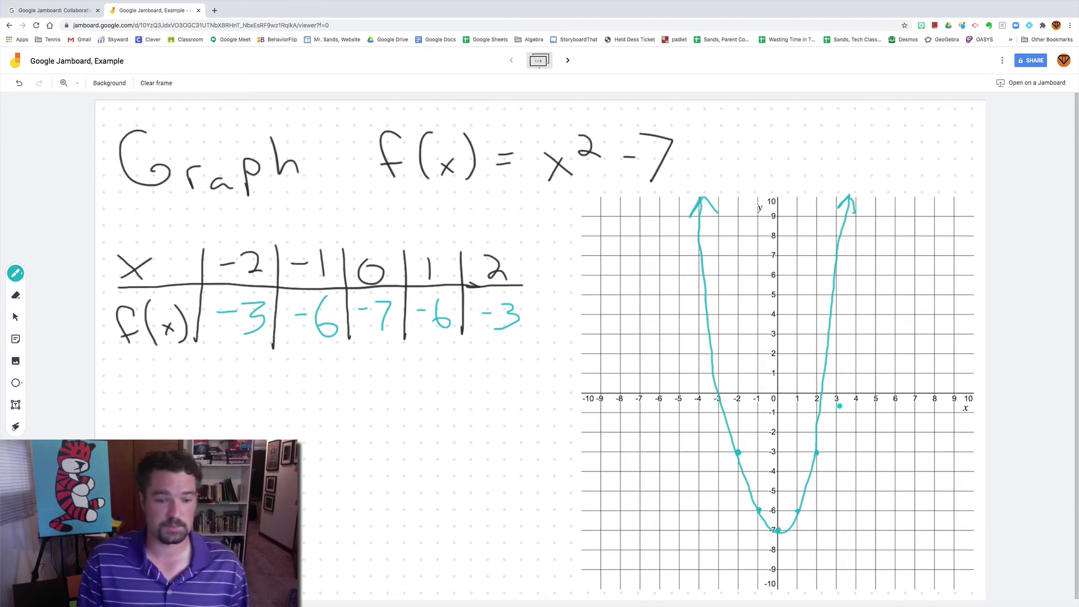
- Write the coordinate labels (-2,-3) and (2,-3) beside their points
left_click_drag(652, 450, 650, 478)
left_click_drag(654, 462, 687, 468)
left_click_drag(700, 448, 711, 461)
left_click_drag(720, 433, 725, 469)
left_click_drag(841, 441, 837, 469)
left_click_drag(848, 447, 864, 465)
left_click_drag(872, 446, 883, 459)
left_click_drag(896, 434, 899, 468)
- Write the labels (-1,-6), (1,-6) and the vertex (0,-7) beside their points
left_click_drag(672, 502, 686, 509)
mouse_move(697, 506)
left_mouse_down()
mouse_move(709, 526)
mouse_move(730, 509)
left_mouse_up()
left_click_drag(733, 493, 738, 520)
mouse_move(822, 495)
left_mouse_down()
mouse_move(852, 520)
mouse_move(889, 523)
left_mouse_up()
mouse_move(787, 539)
left_mouse_down()
mouse_move(808, 559)
mouse_move(860, 570)
left_mouse_up()
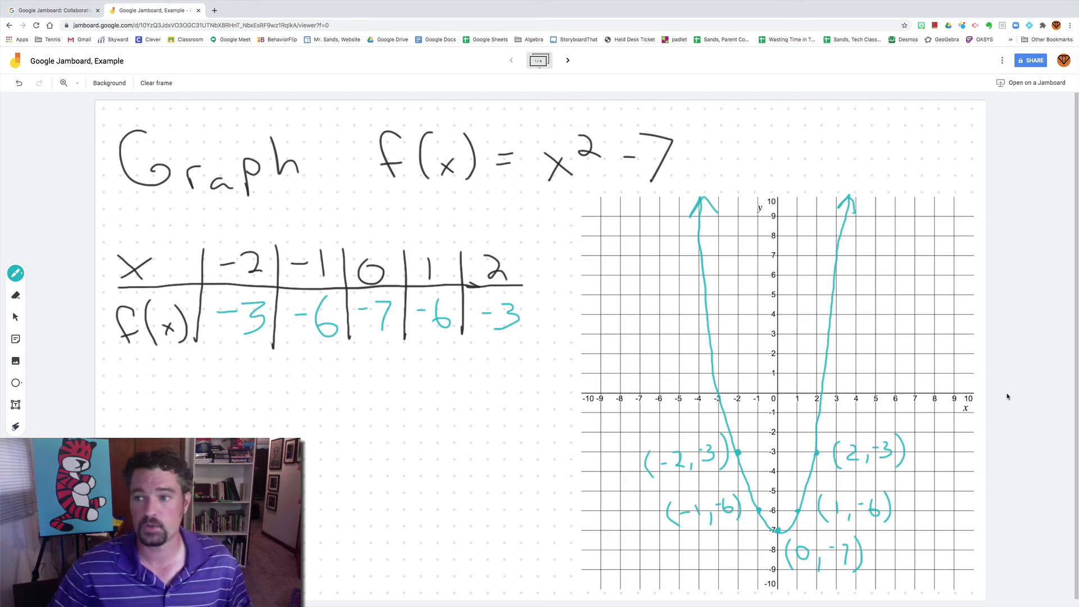
- Open the jam's sharing options
left_click(1036, 62)
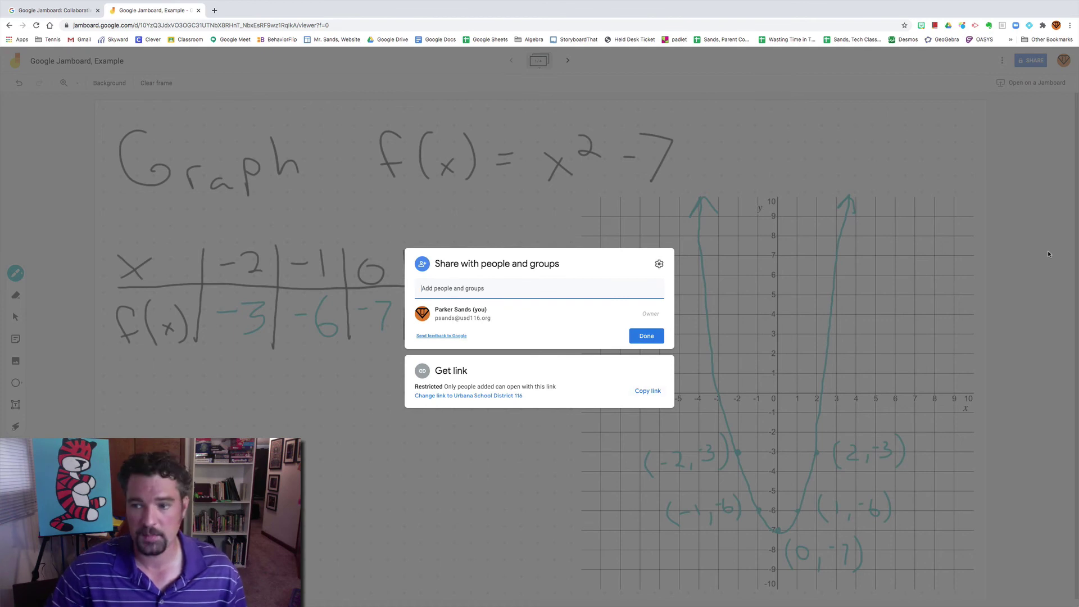
- Close the sharing dialog with Done, leaving link access restricted
left_click(647, 336)
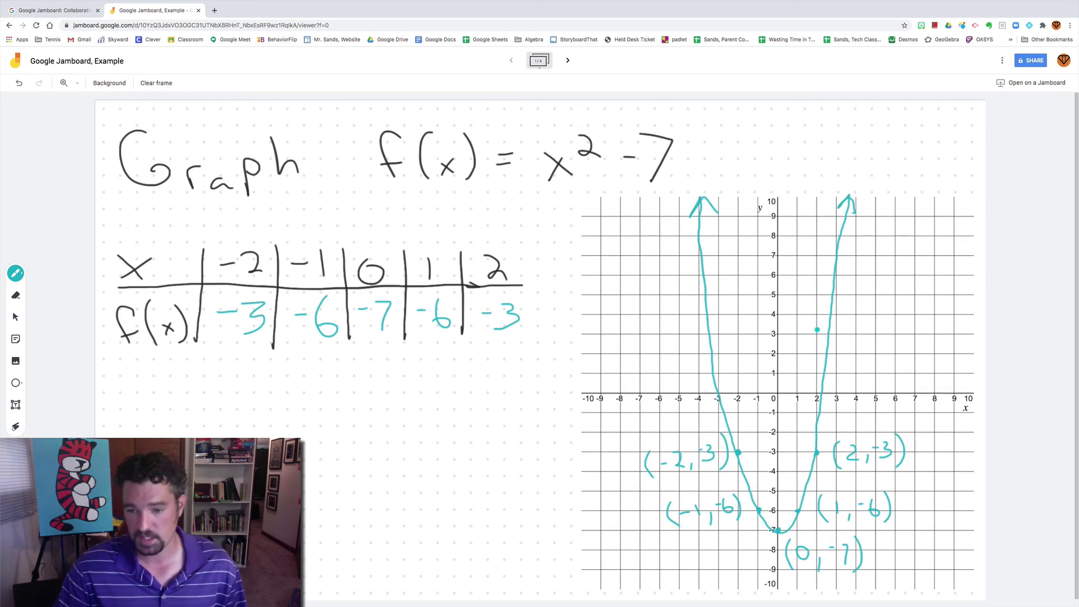
left_click(568, 60)
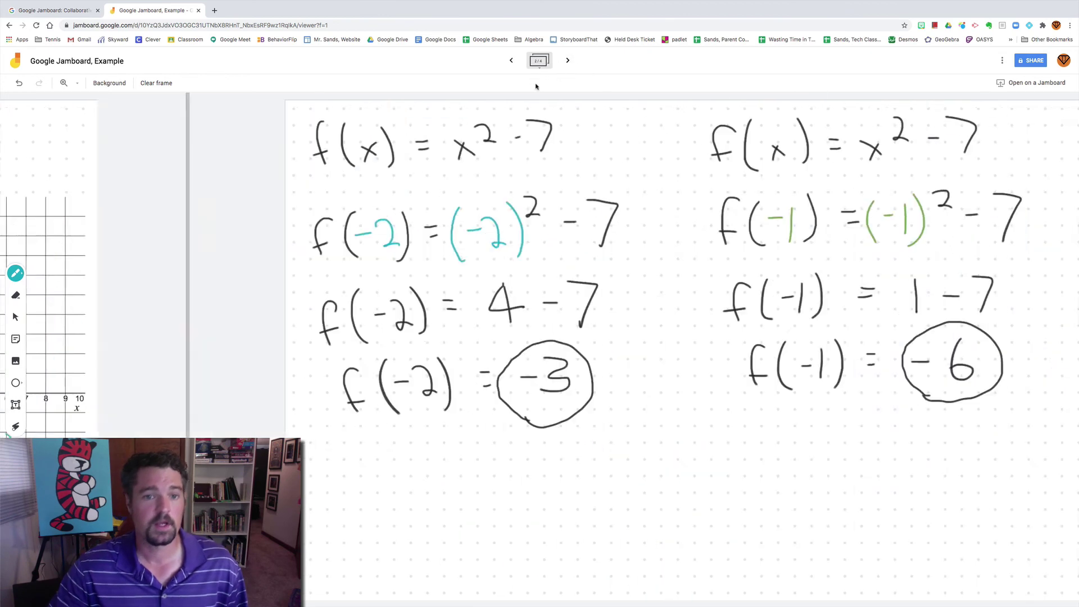
left_click(568, 61)
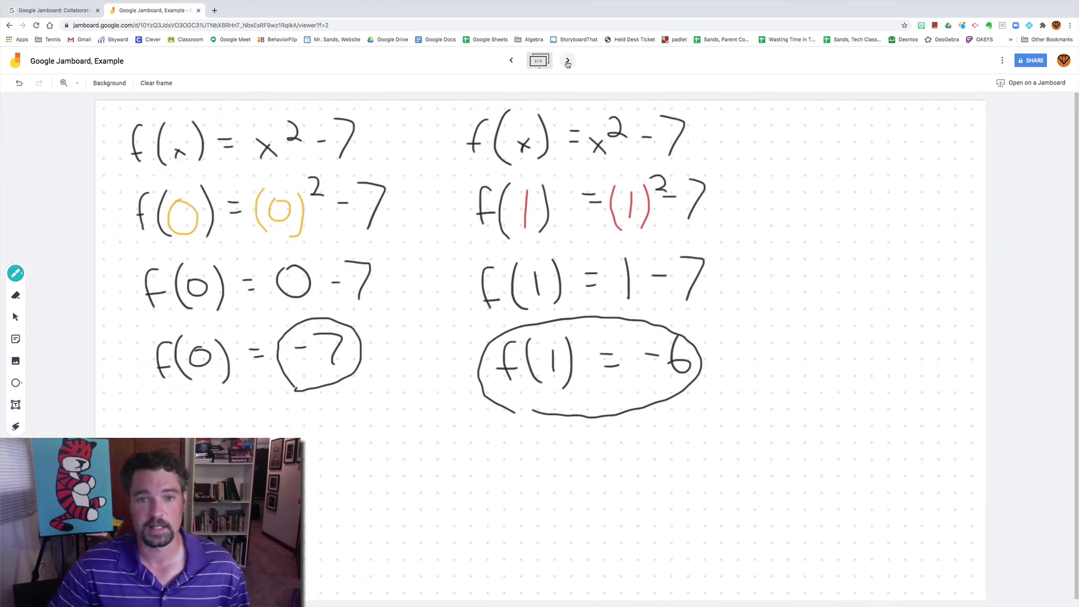
left_click(567, 61)
left_click(516, 62)
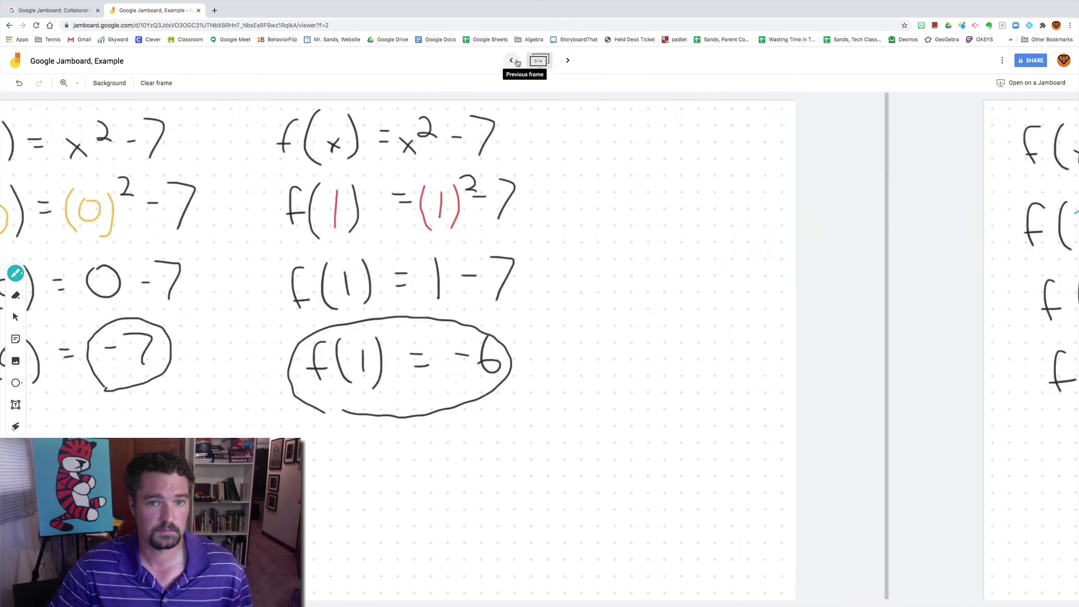
left_click(517, 62)
left_click(516, 62)
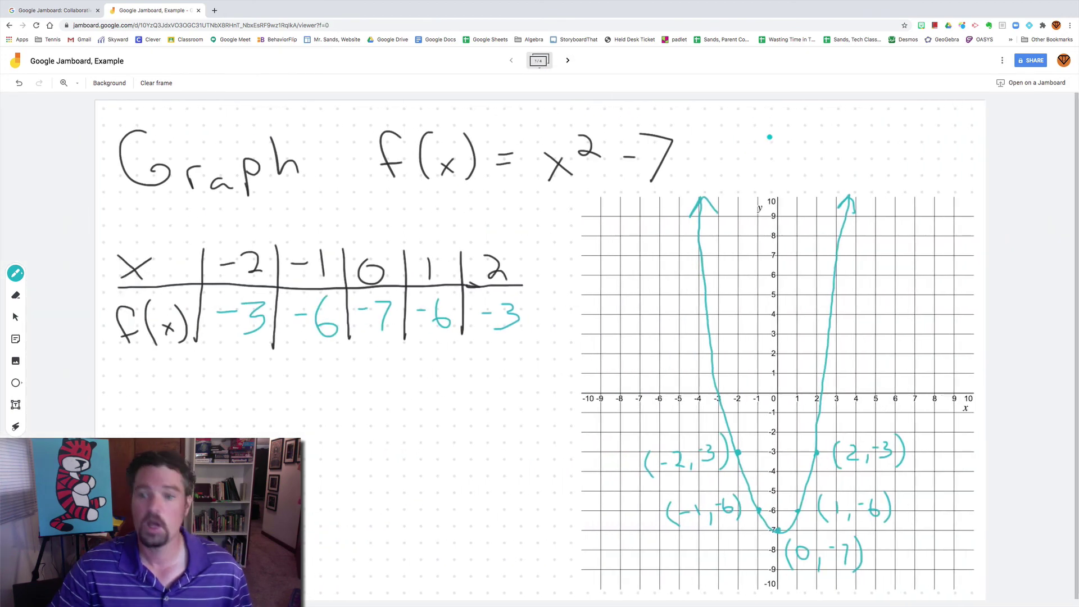